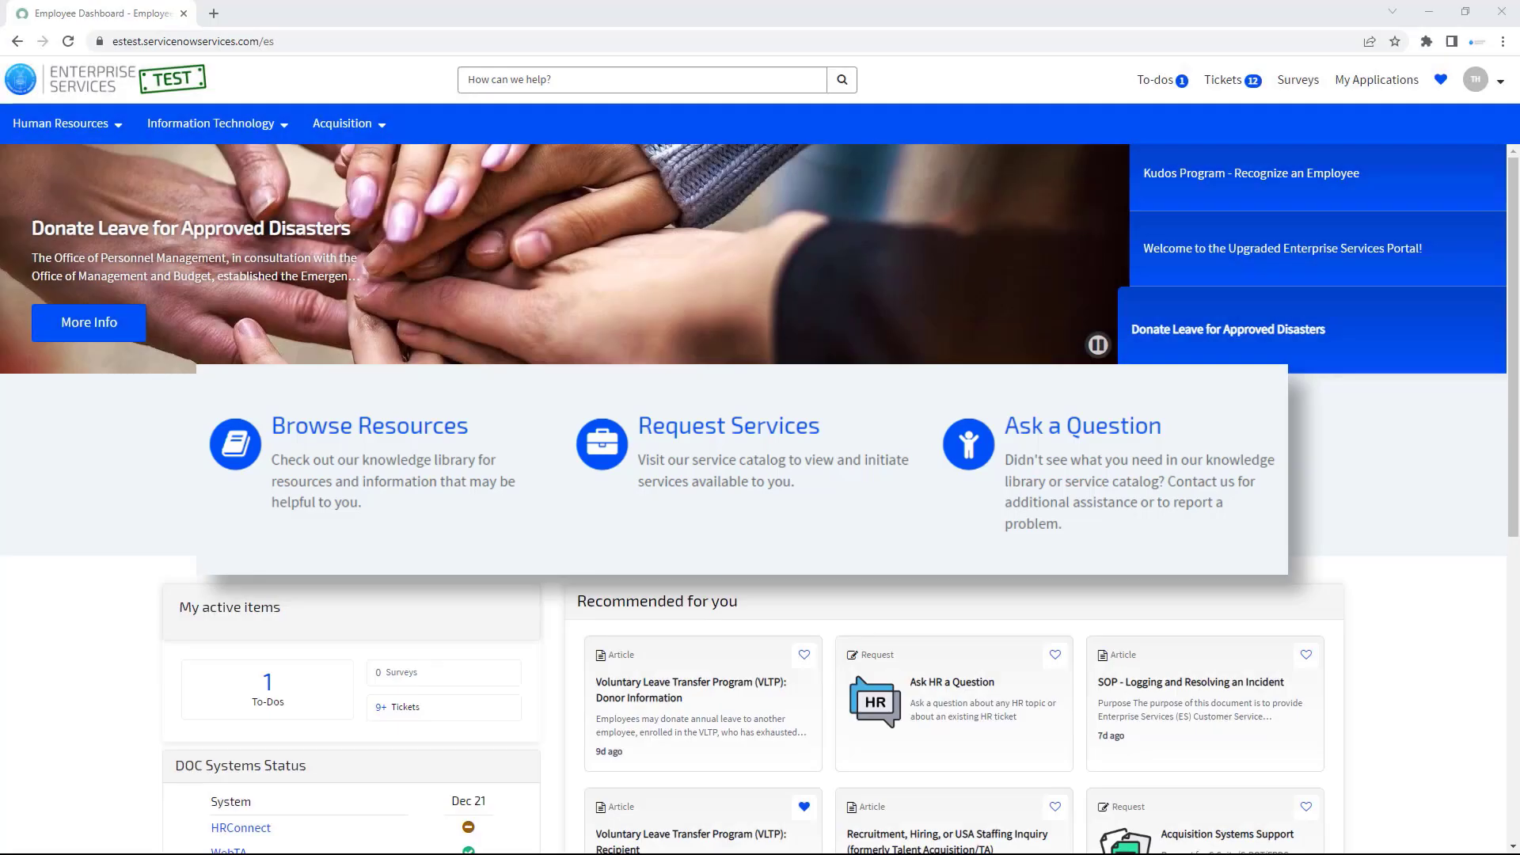
Step: Scroll down the dashboard to the DOC Systems Status panel and the subscribed, most viewed and top rated article lists
scroll(1517, 398, down, 5)
scroll(1516, 398, down, 1)
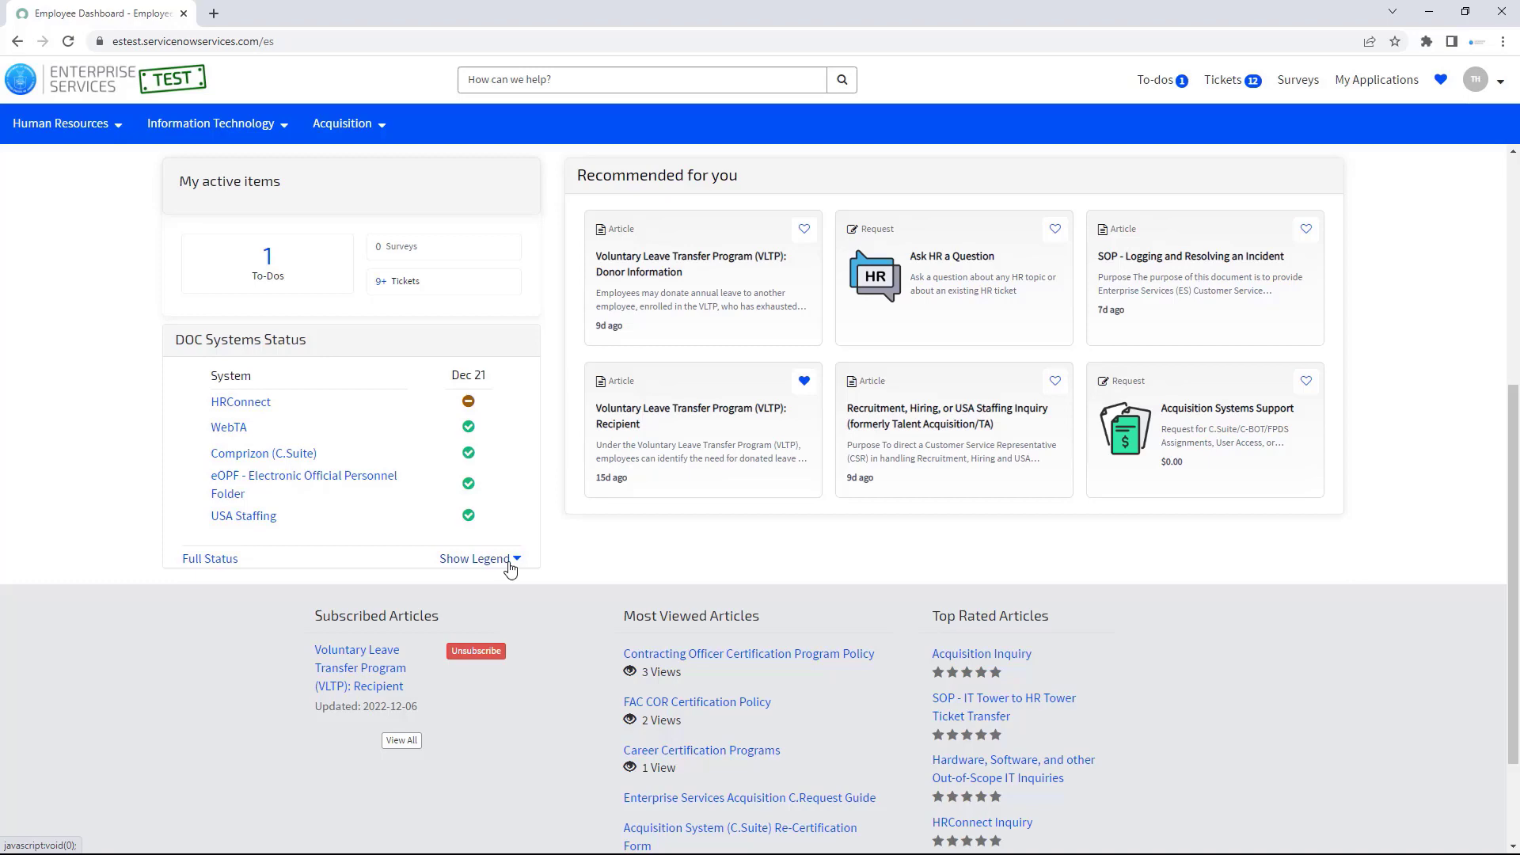
click(510, 569)
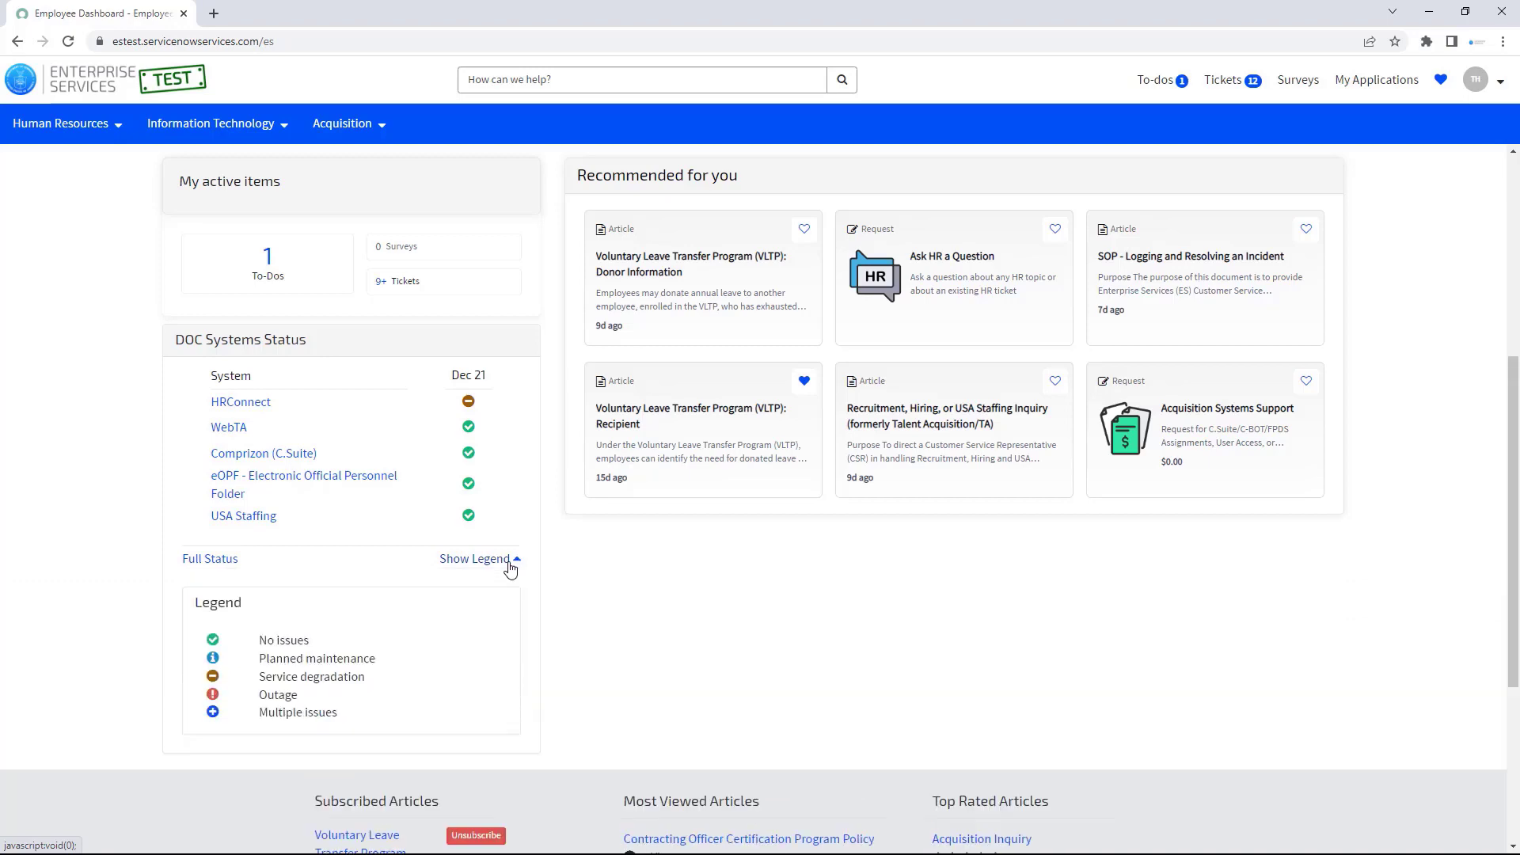
click(511, 569)
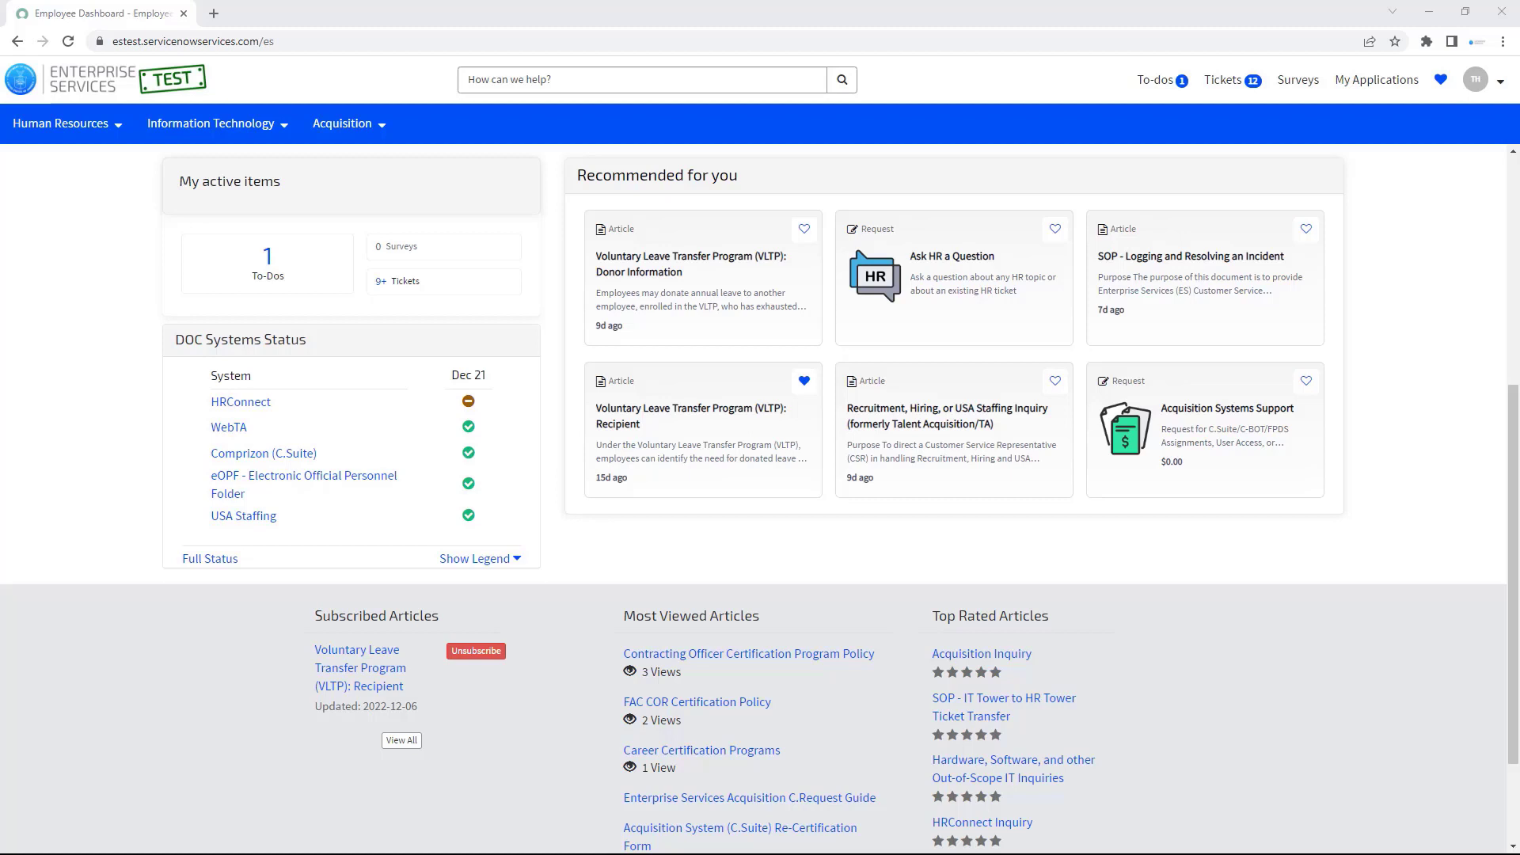
Step: Search the portal for 'Voluntary' and open the VLTP: Donor Information article (KB0013623)
click(803, 73)
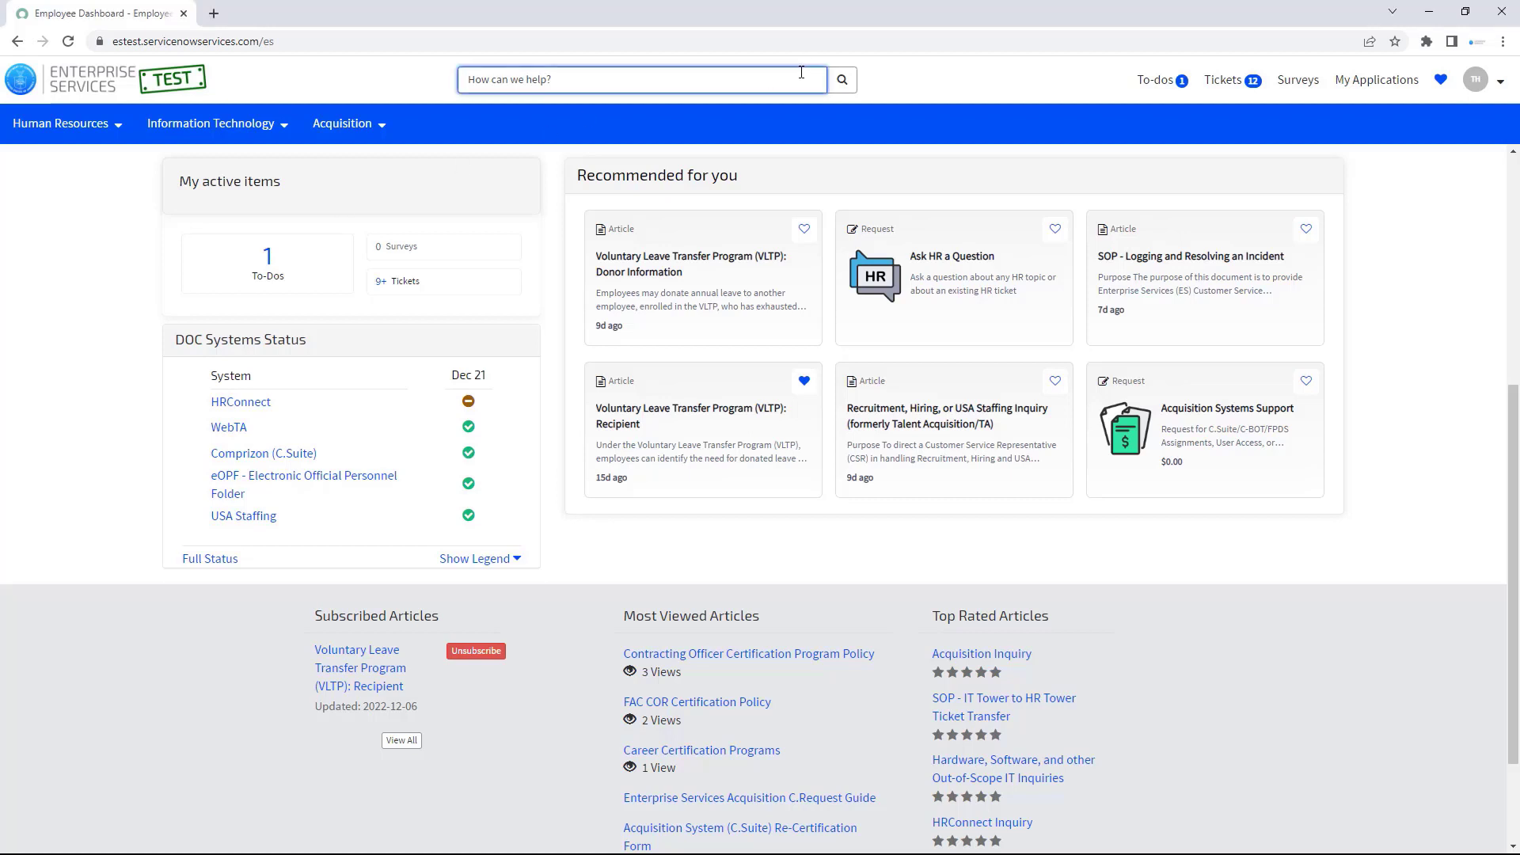
text(Voluntary)
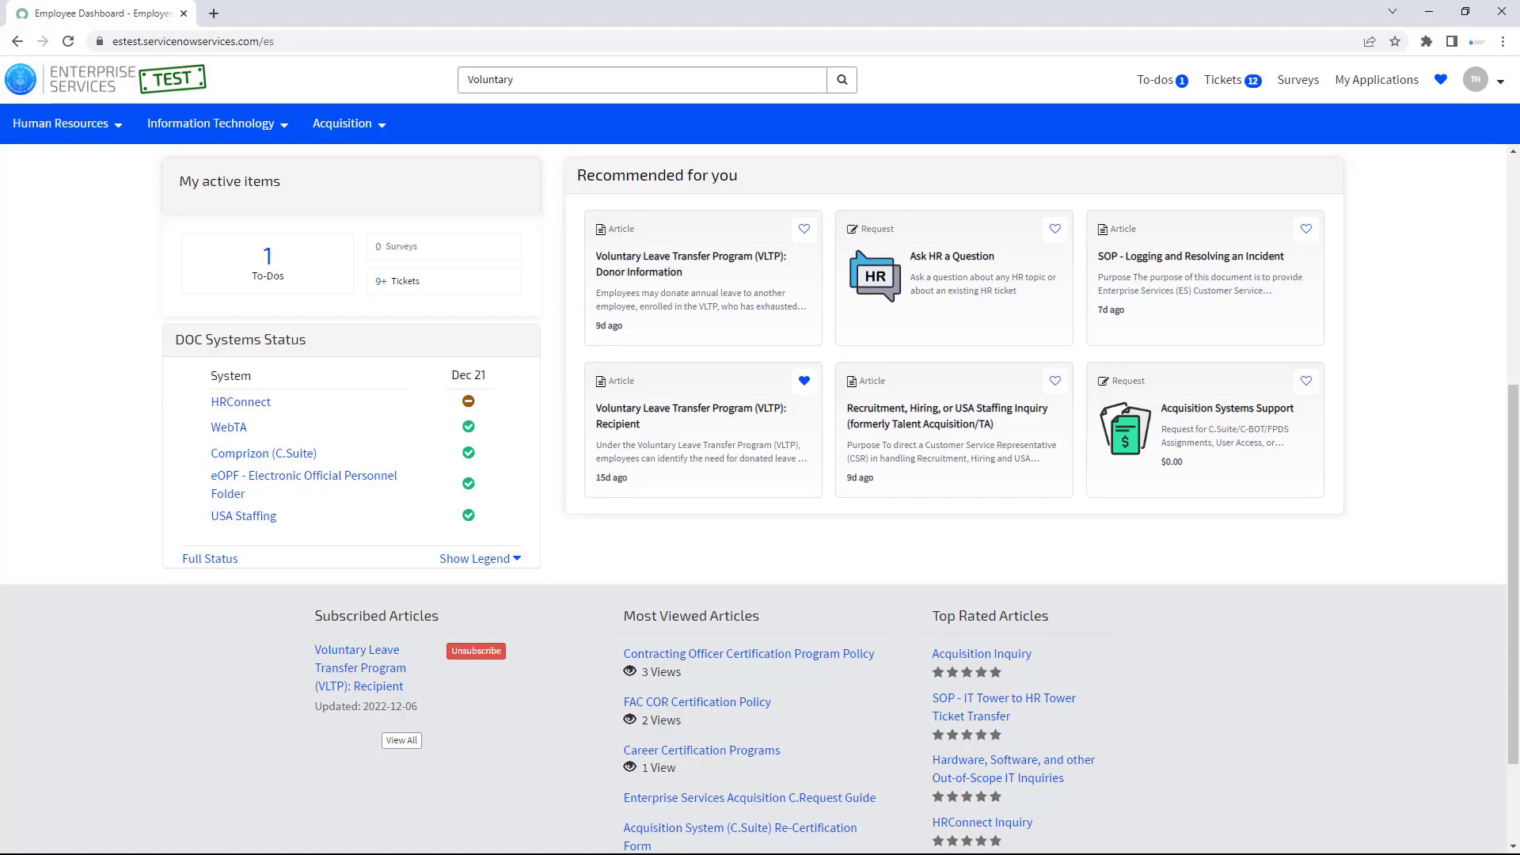
click(690, 263)
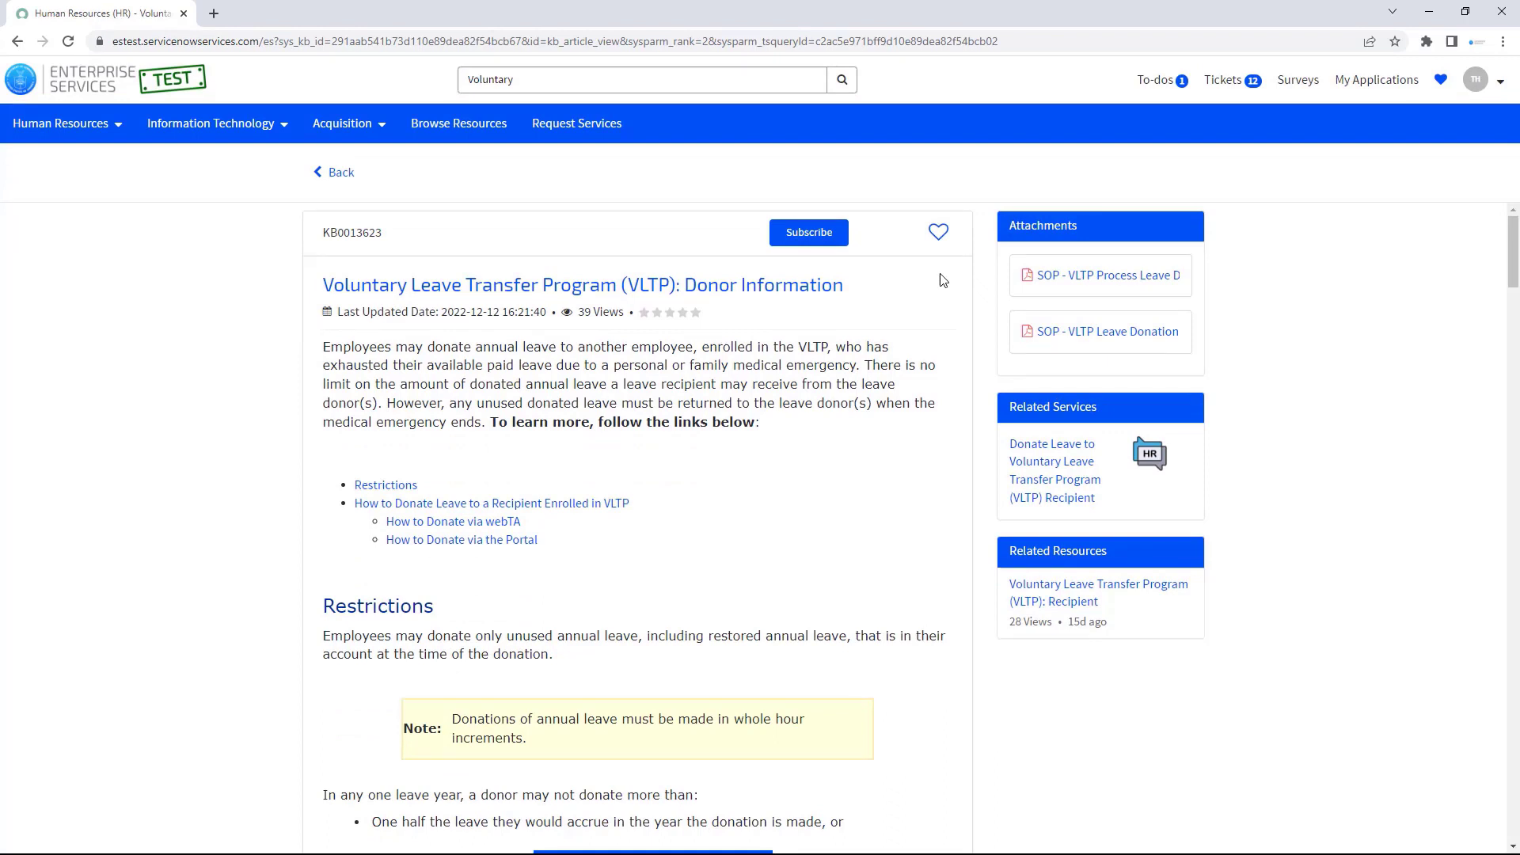
Step: Favorite the VLTP Donor Information article, check it under My favorites, then unfavorite it
click(941, 236)
click(1440, 79)
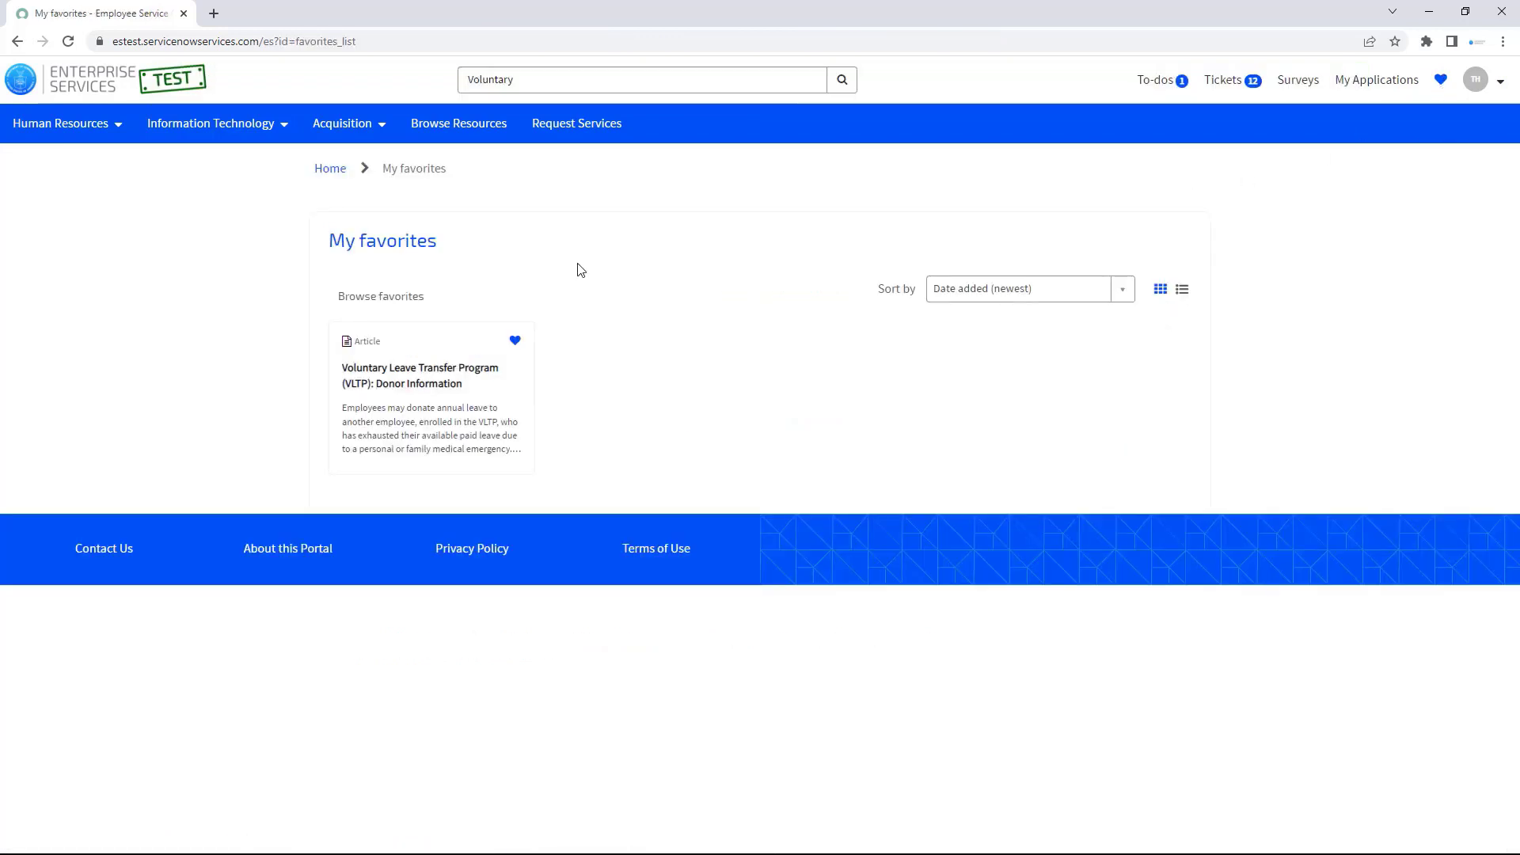
click(517, 346)
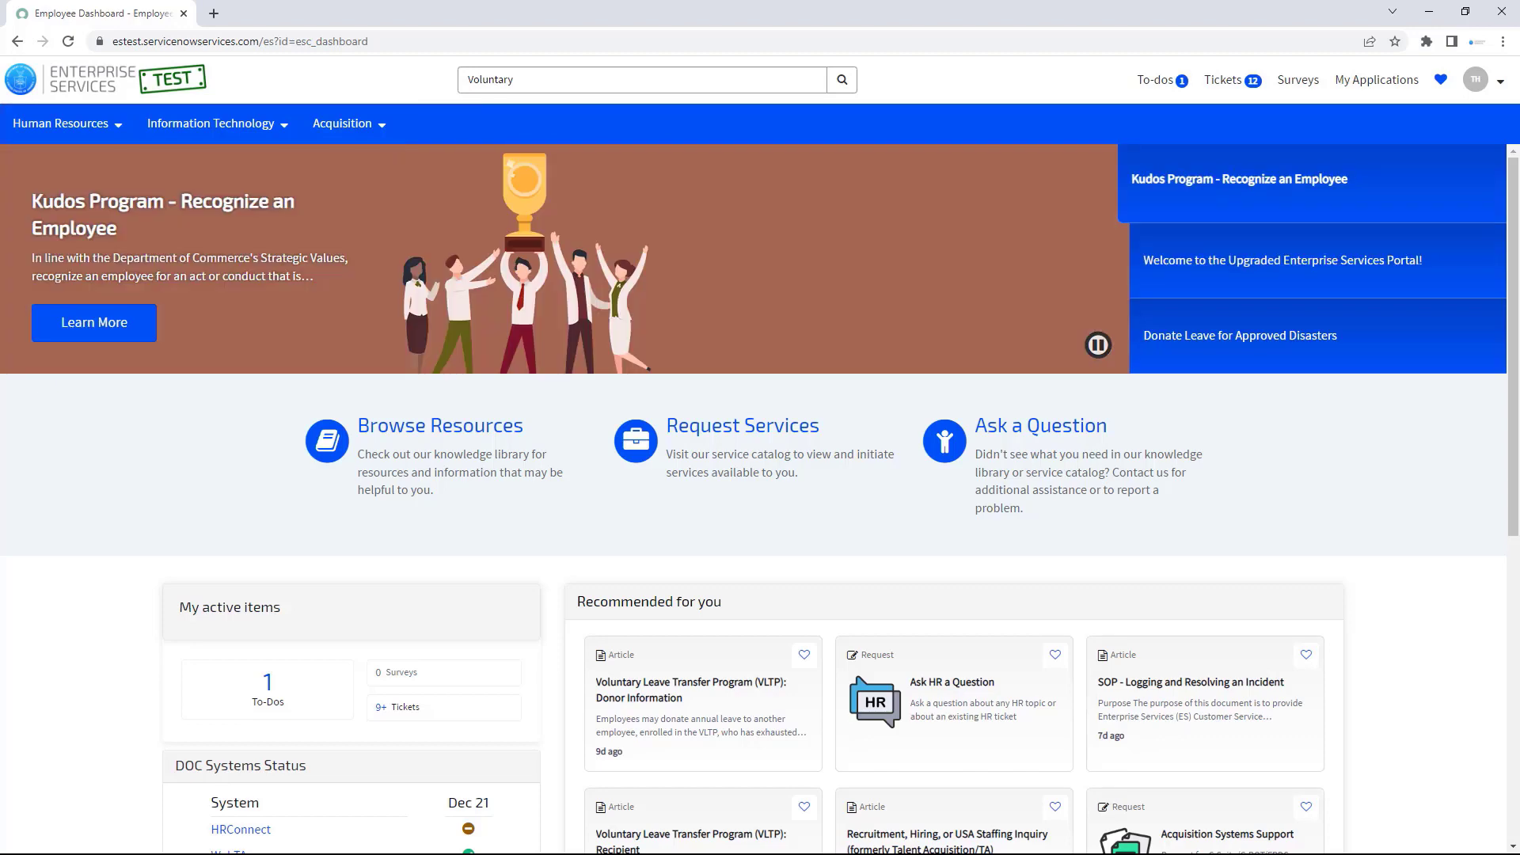
Step: Go to the Human Resources Payroll topic page and try its Filter by and Sort by dropdowns
click(80, 136)
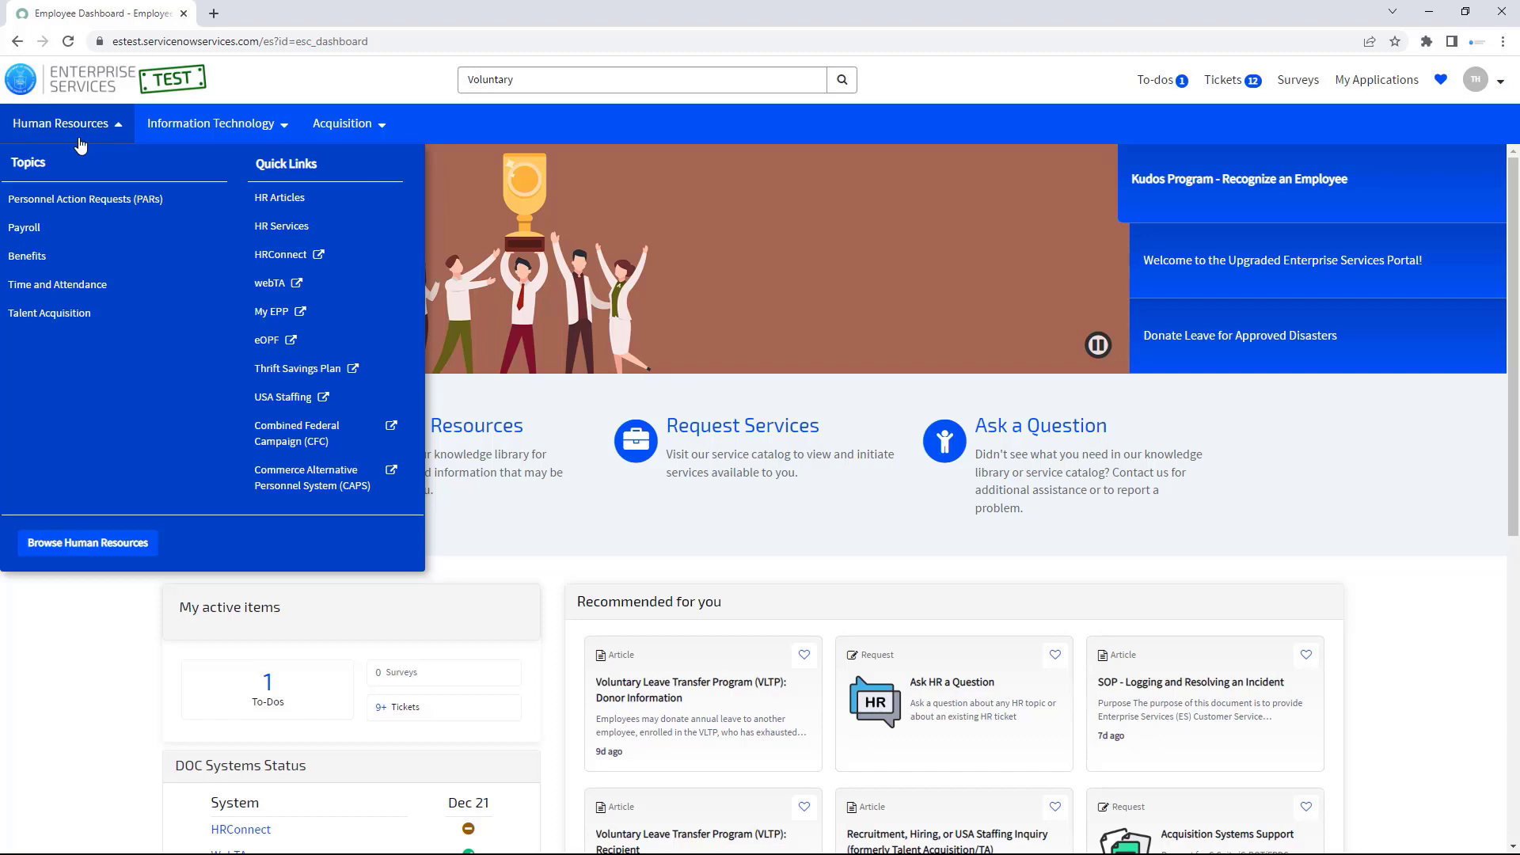
click(91, 227)
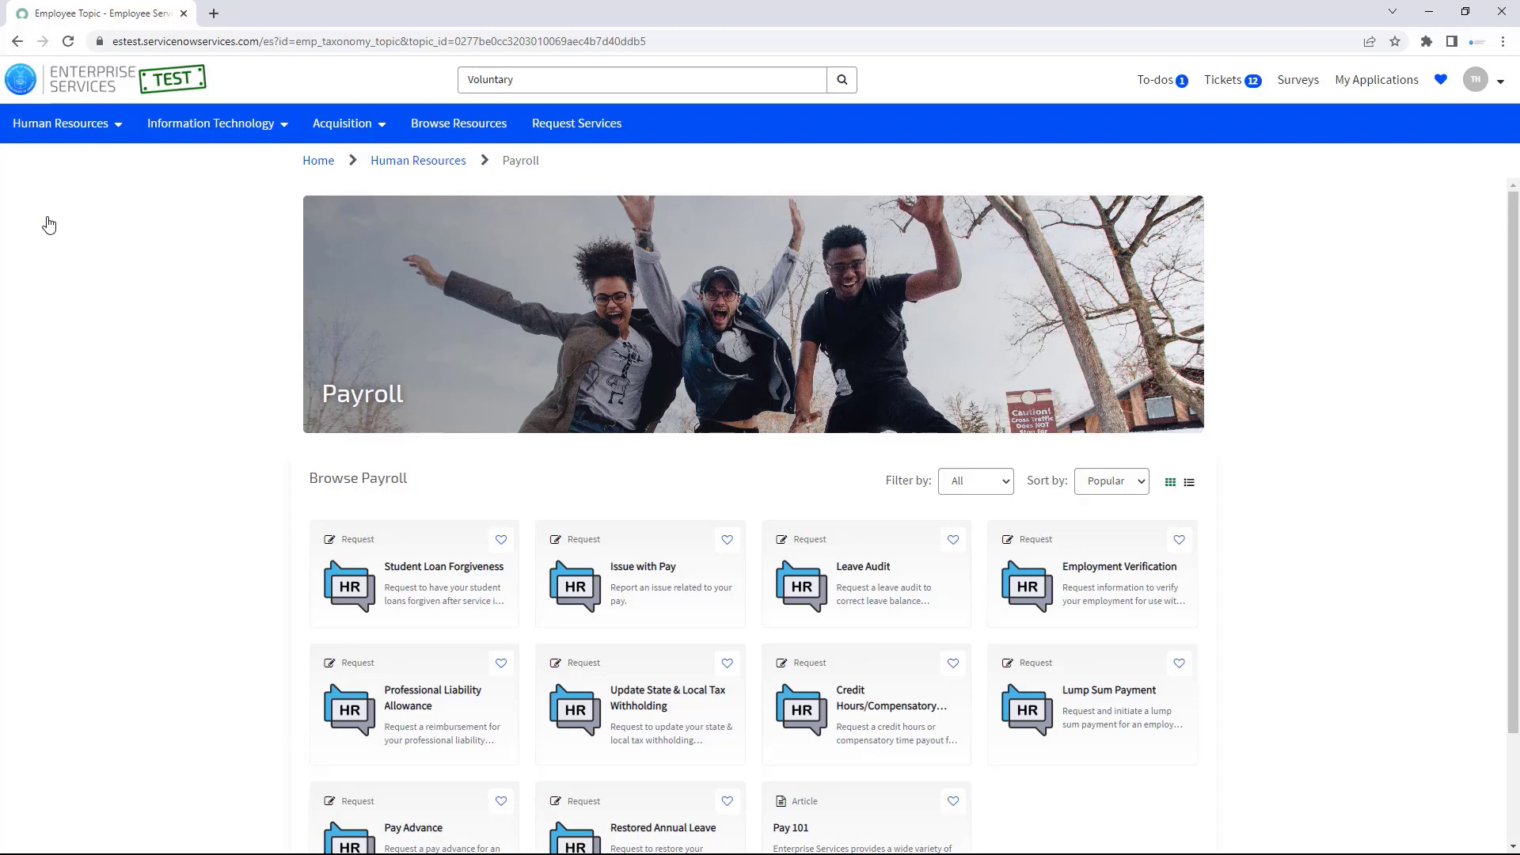
click(991, 491)
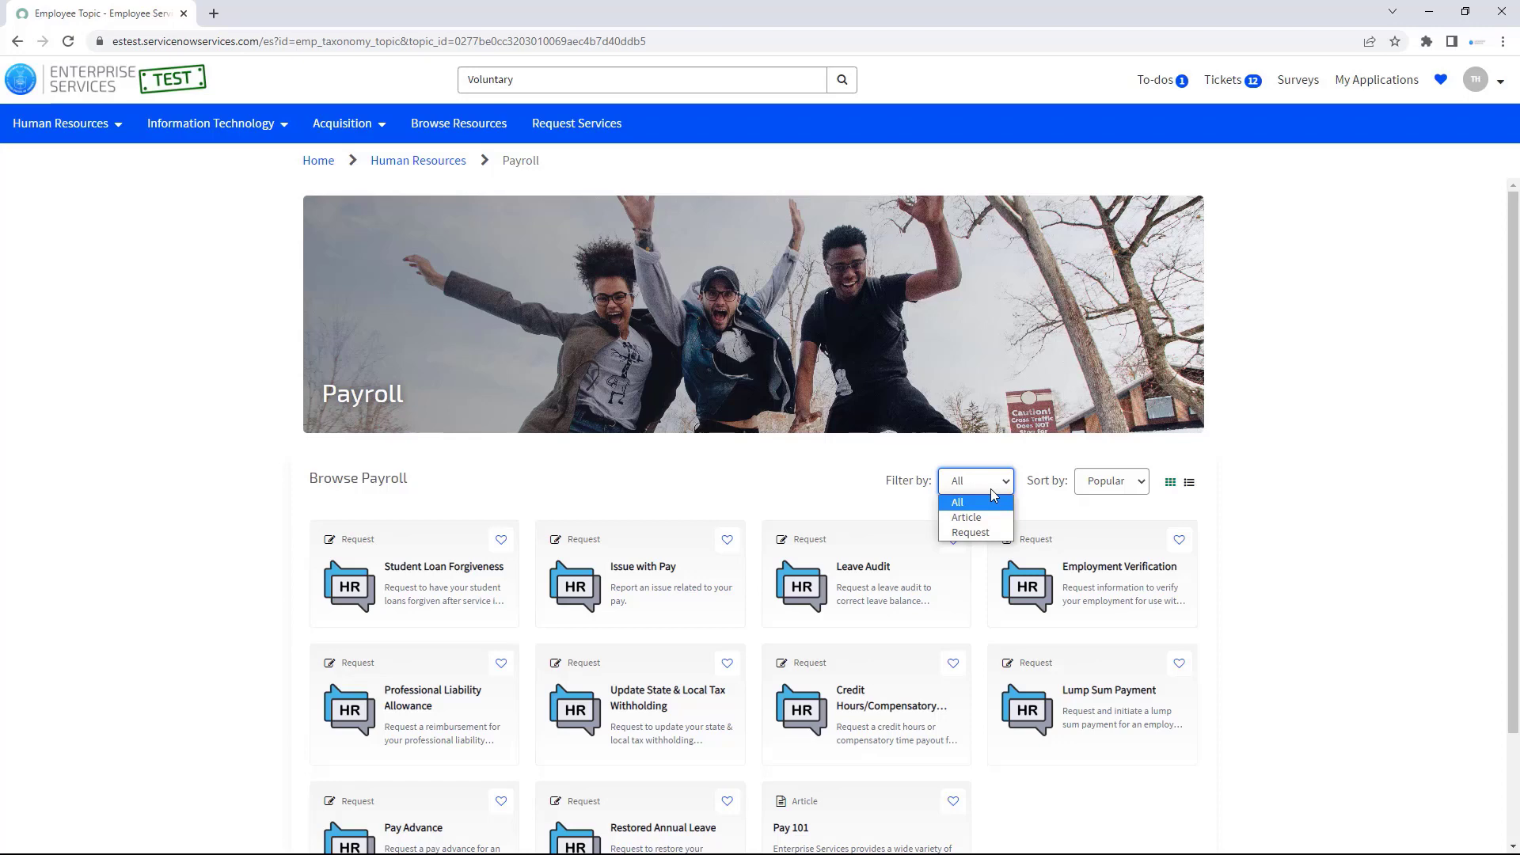
click(1106, 488)
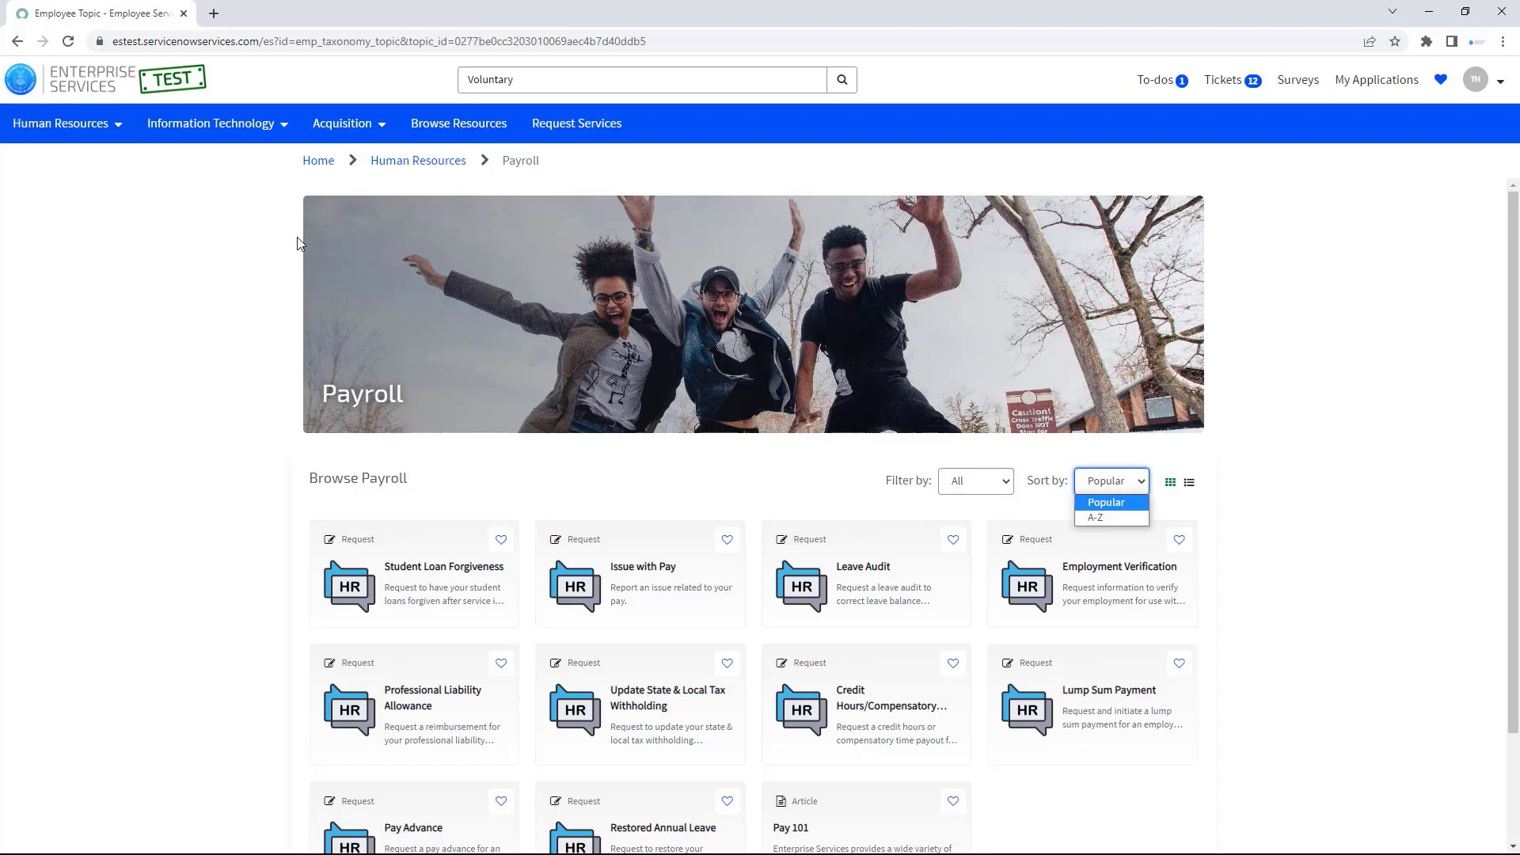
click(10, 133)
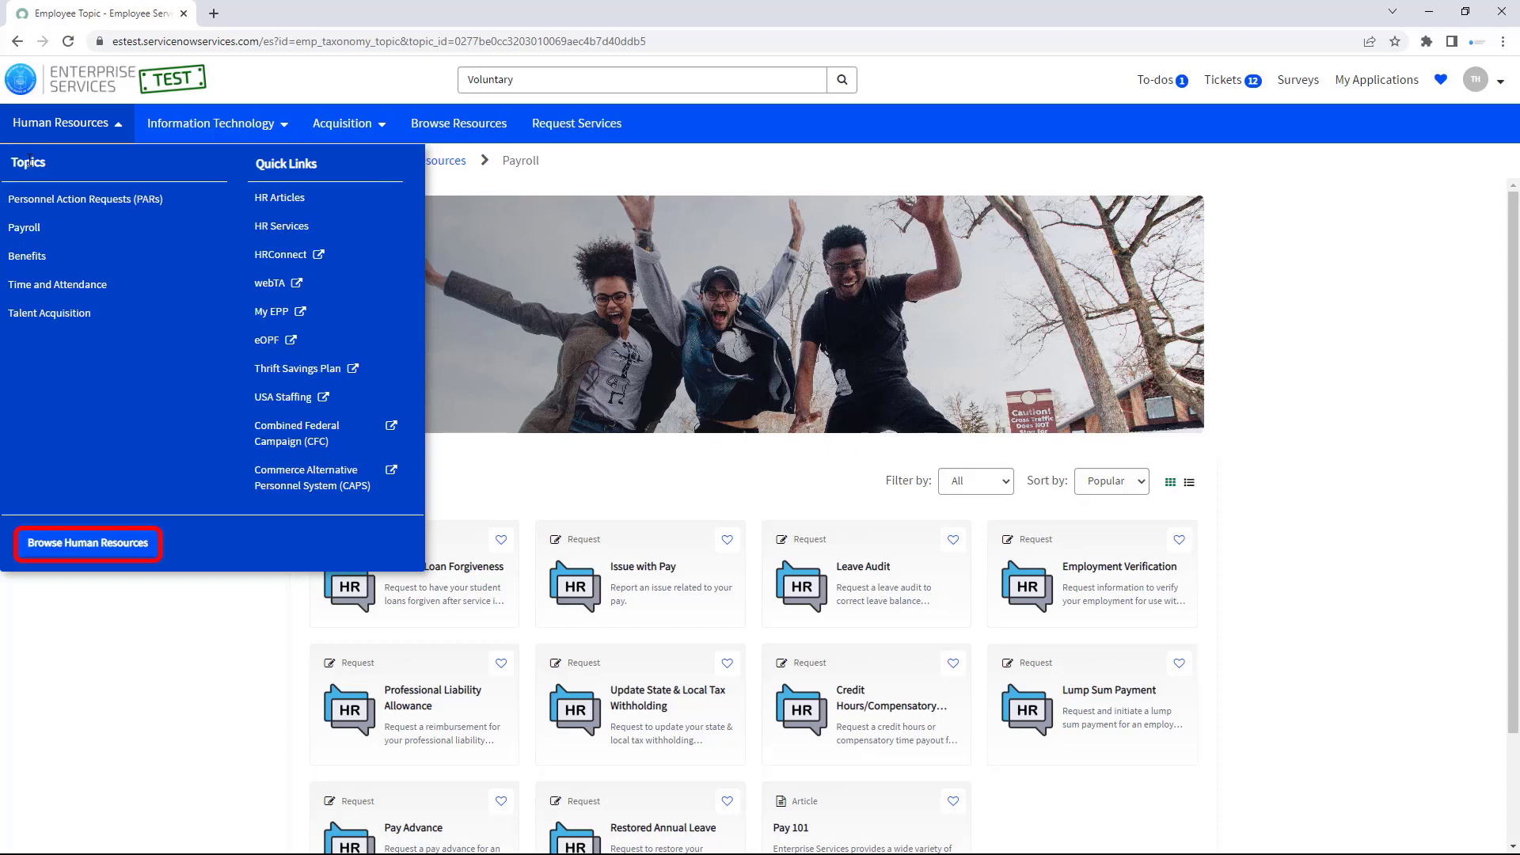
Step: Glance at the Information Technology and Acquisition menus, then return home via the Enterprise Services logo
click(152, 197)
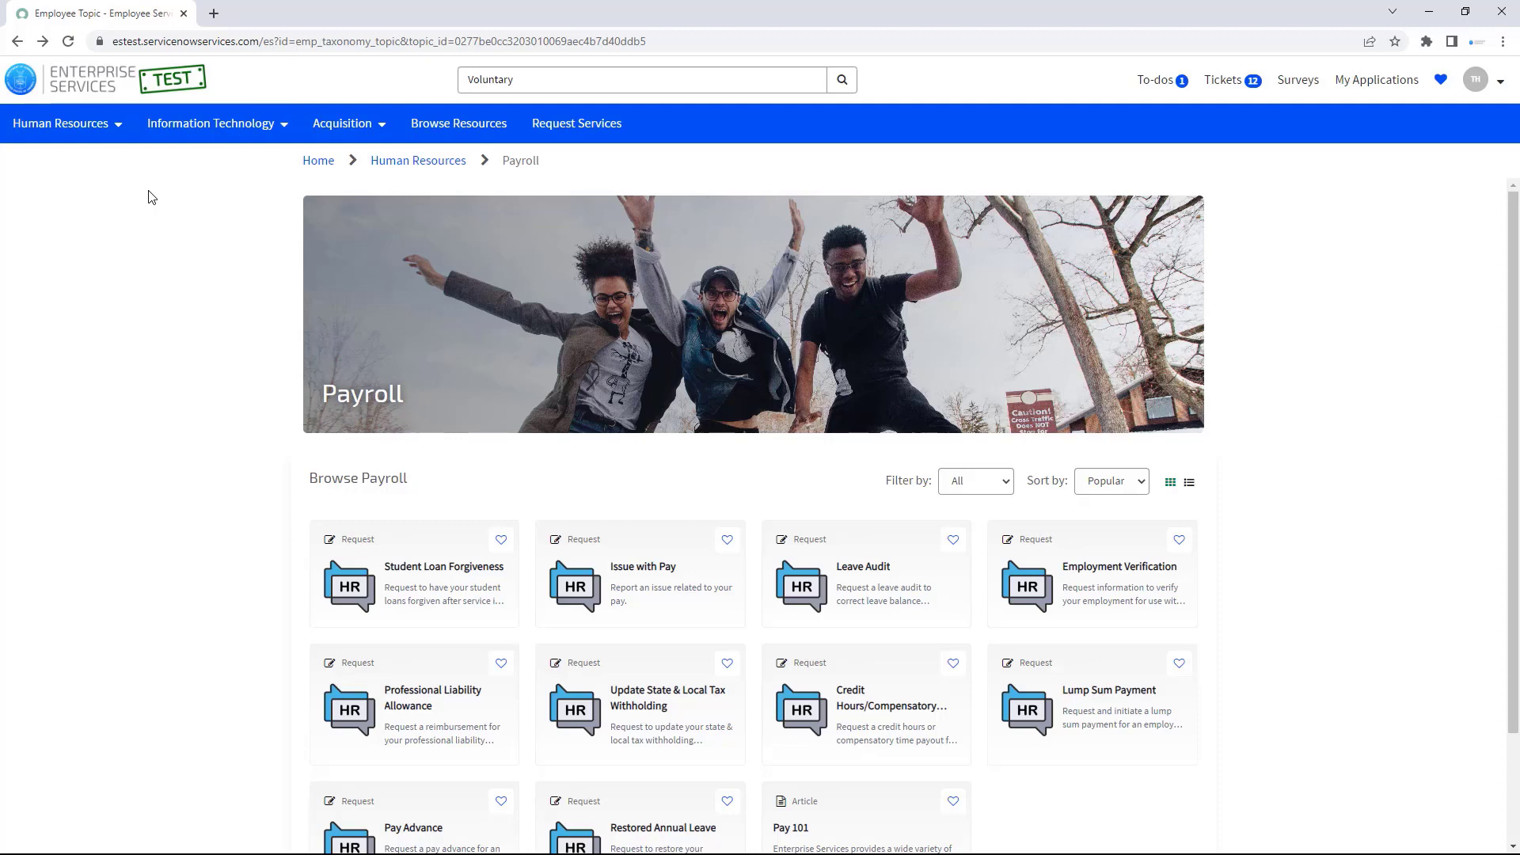
click(208, 126)
click(212, 125)
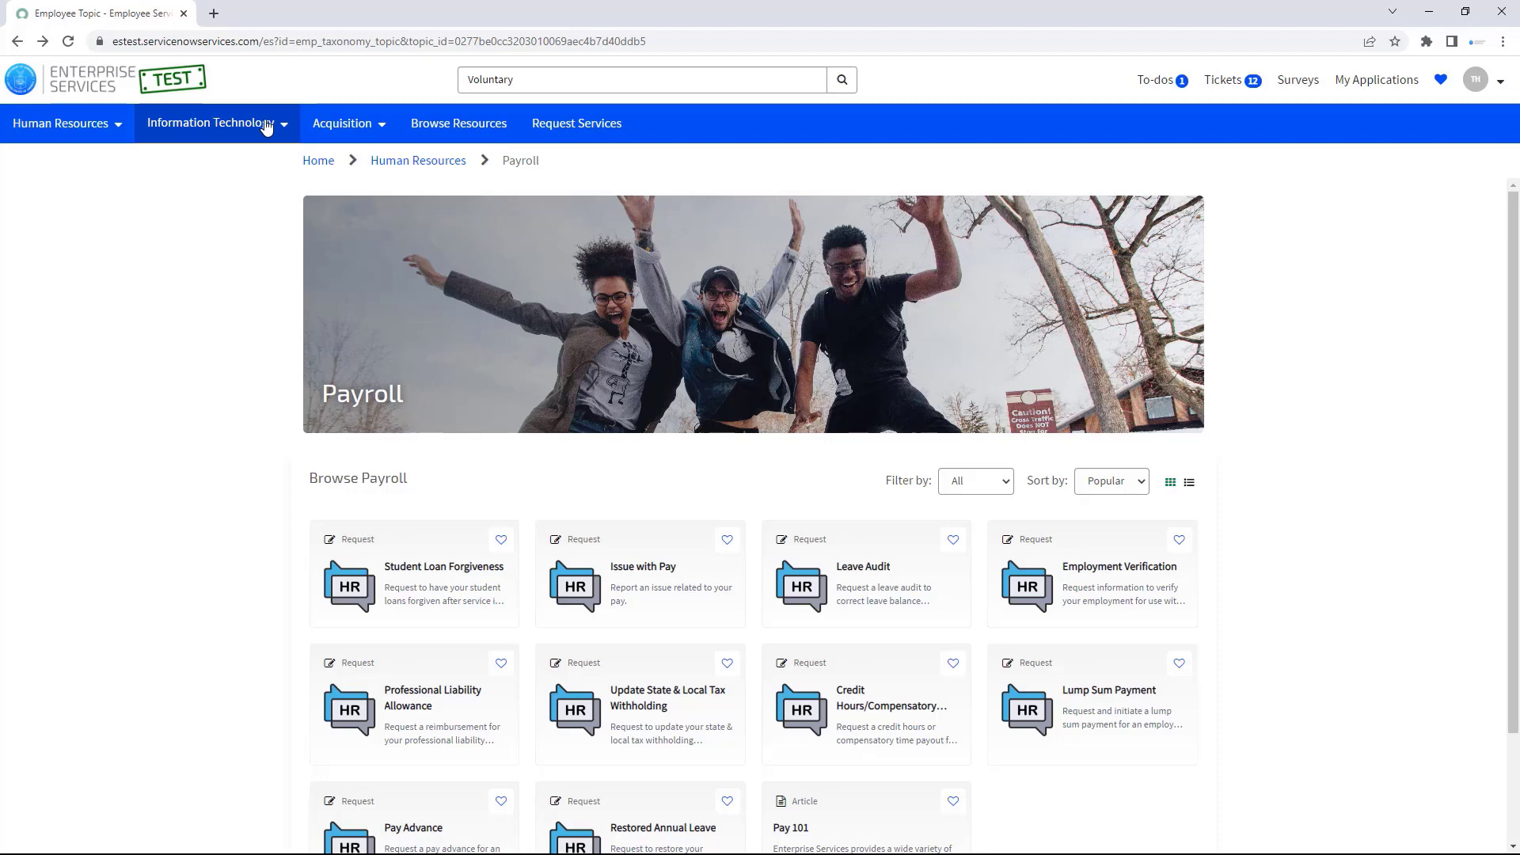
click(341, 125)
click(340, 124)
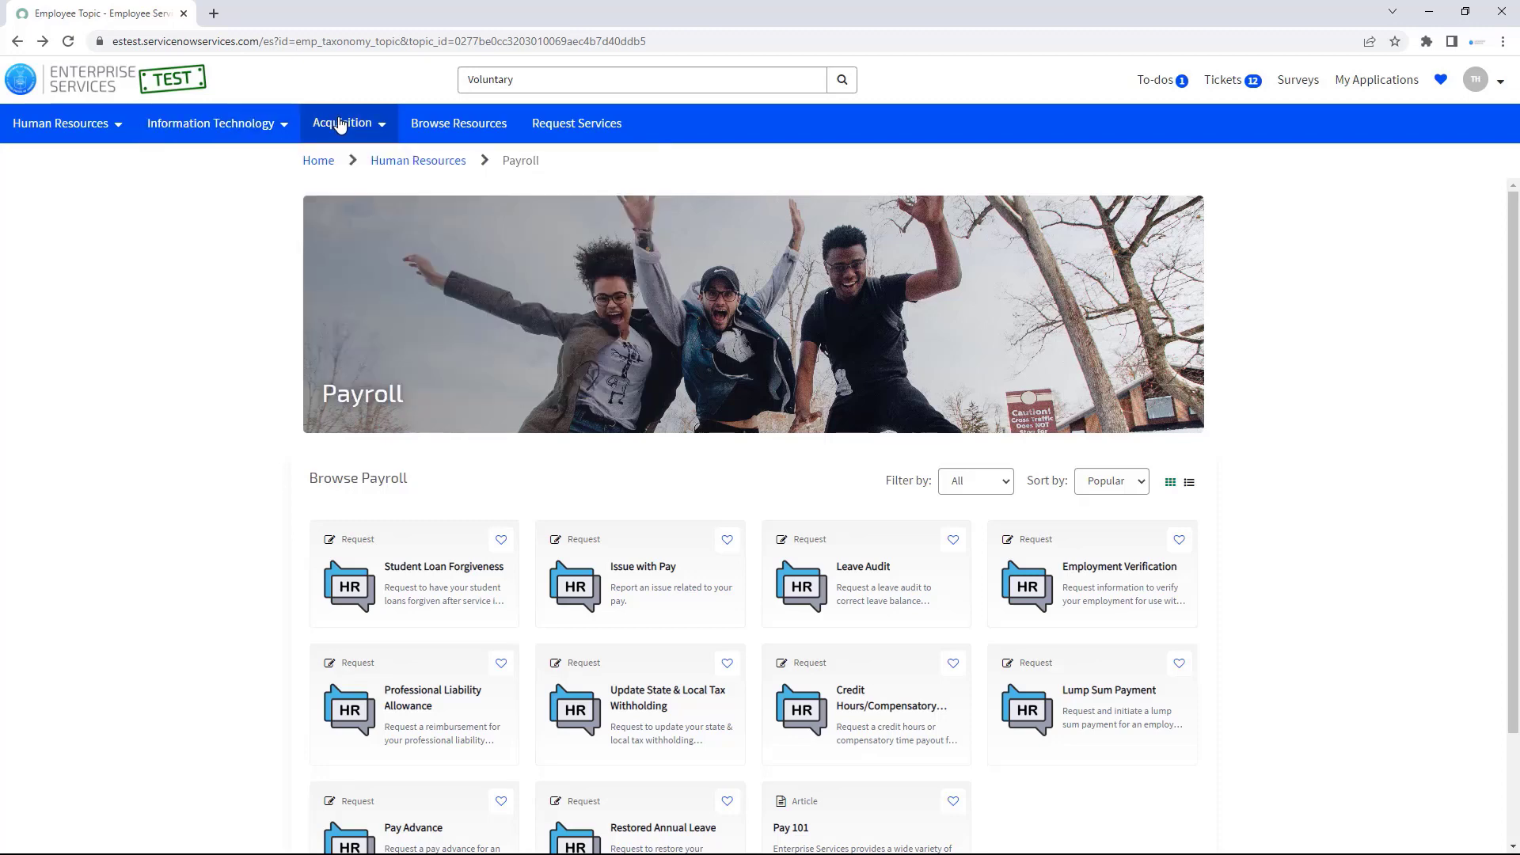
click(76, 97)
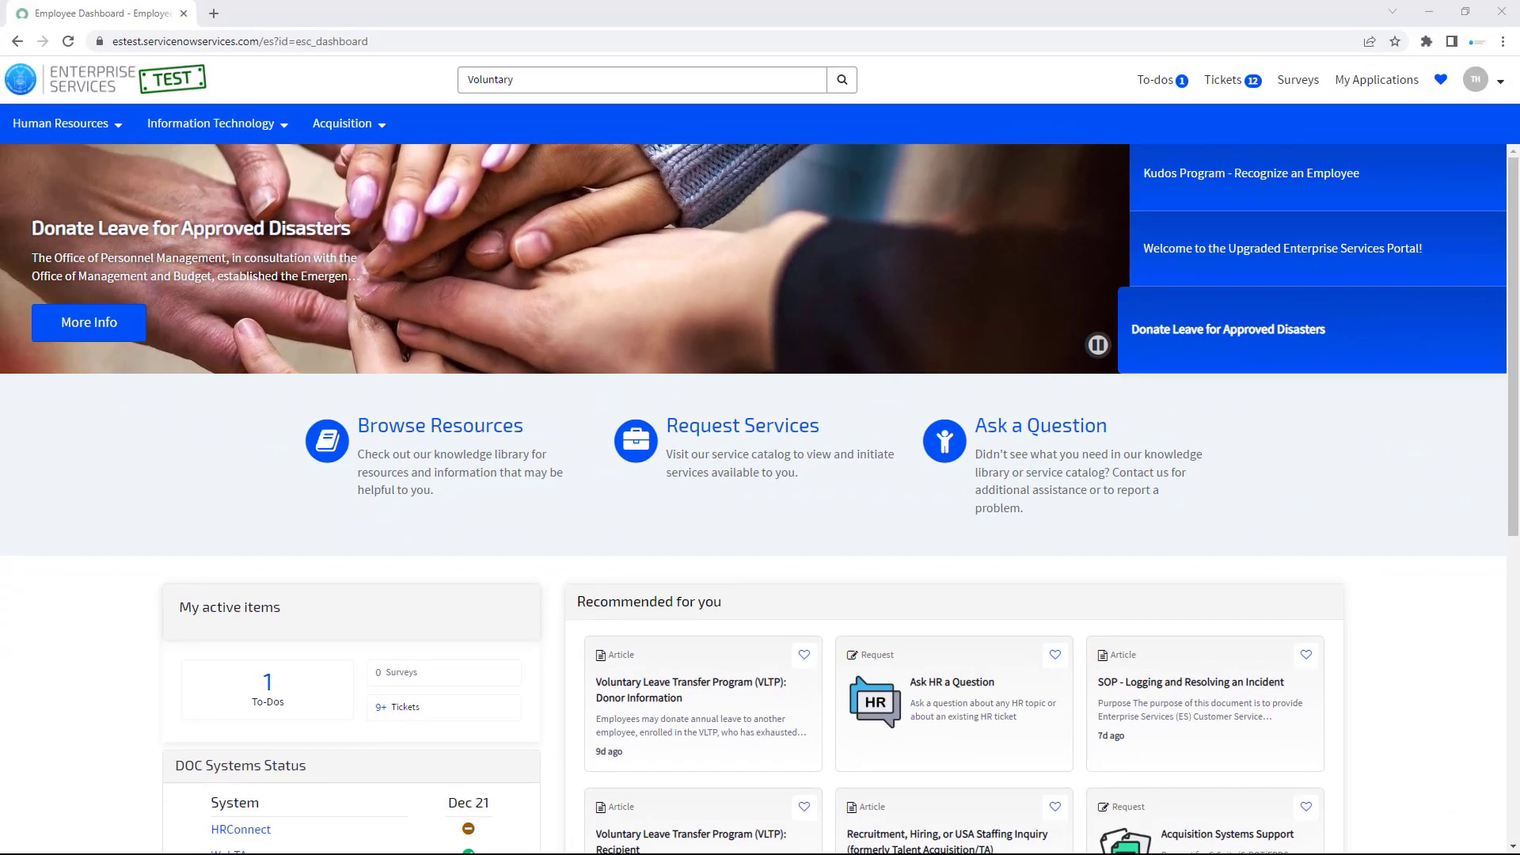
Step: In the knowledge library, filter to Human Resources (HR) and show the Time & Attendance category
click(519, 438)
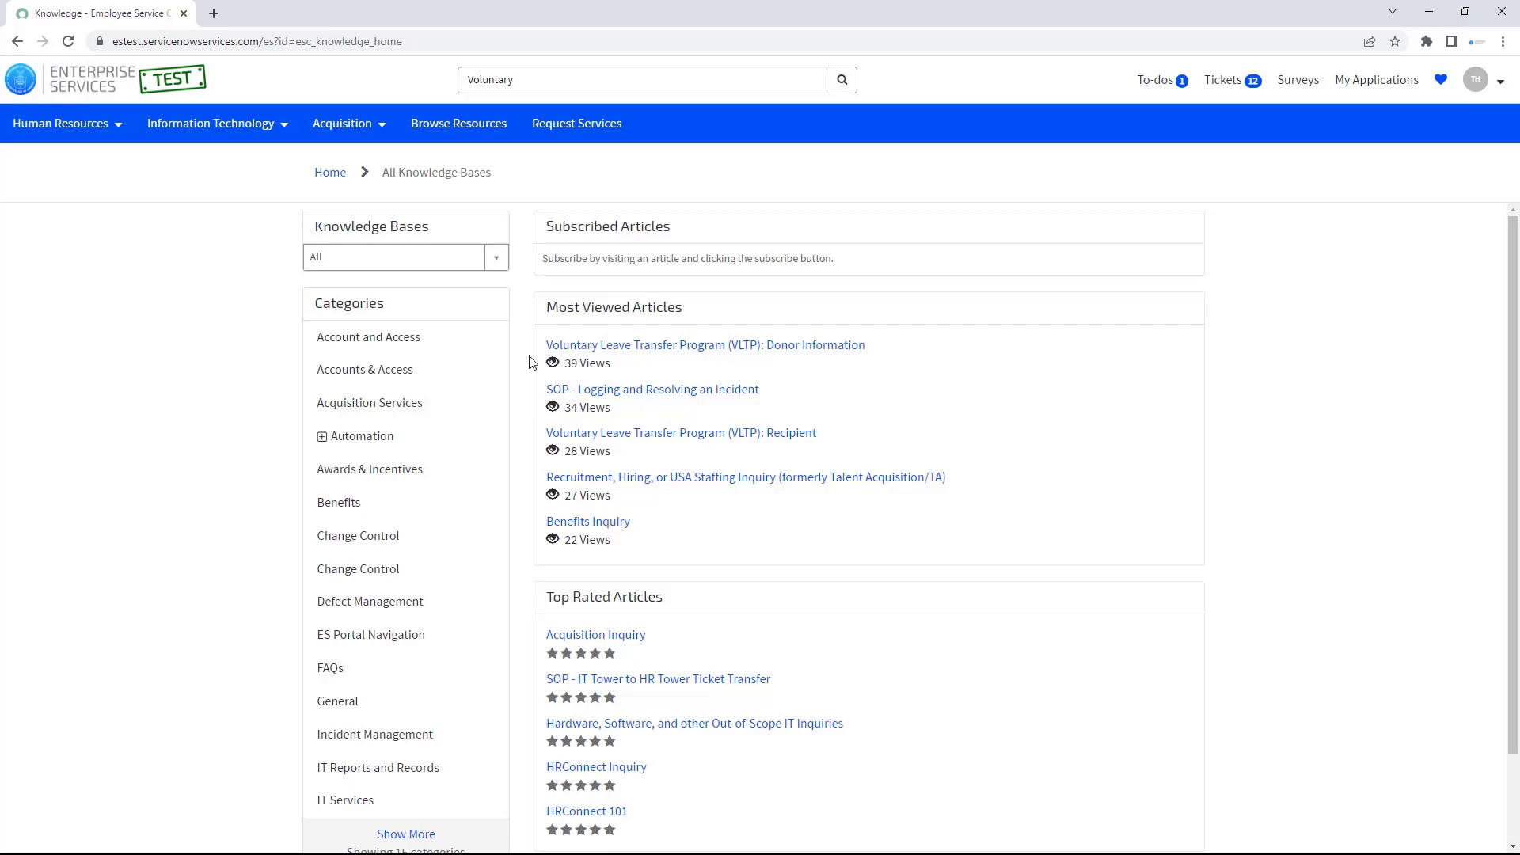
click(499, 254)
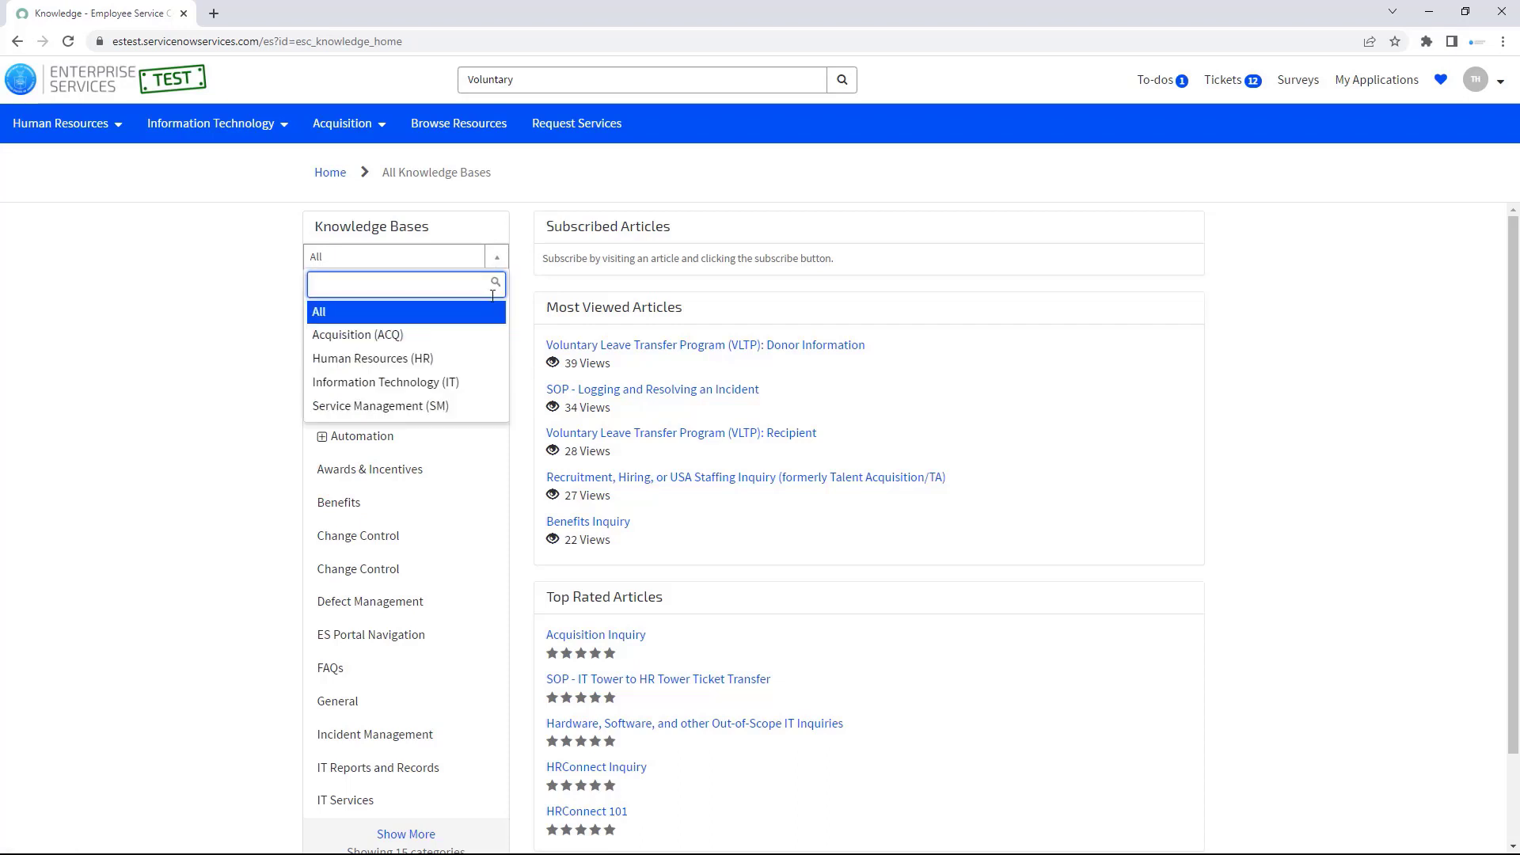
click(478, 358)
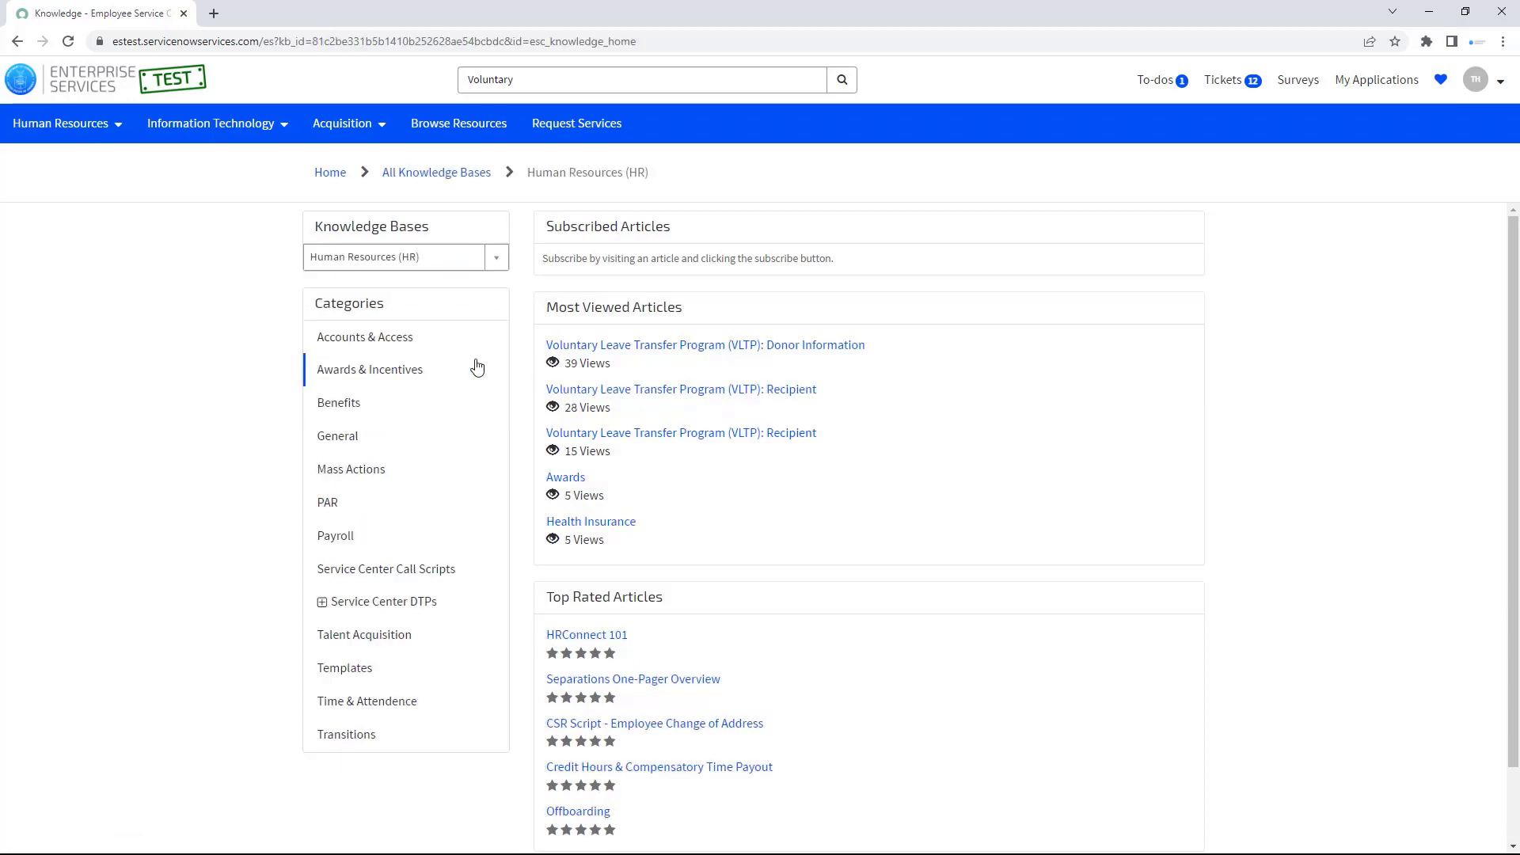
click(457, 701)
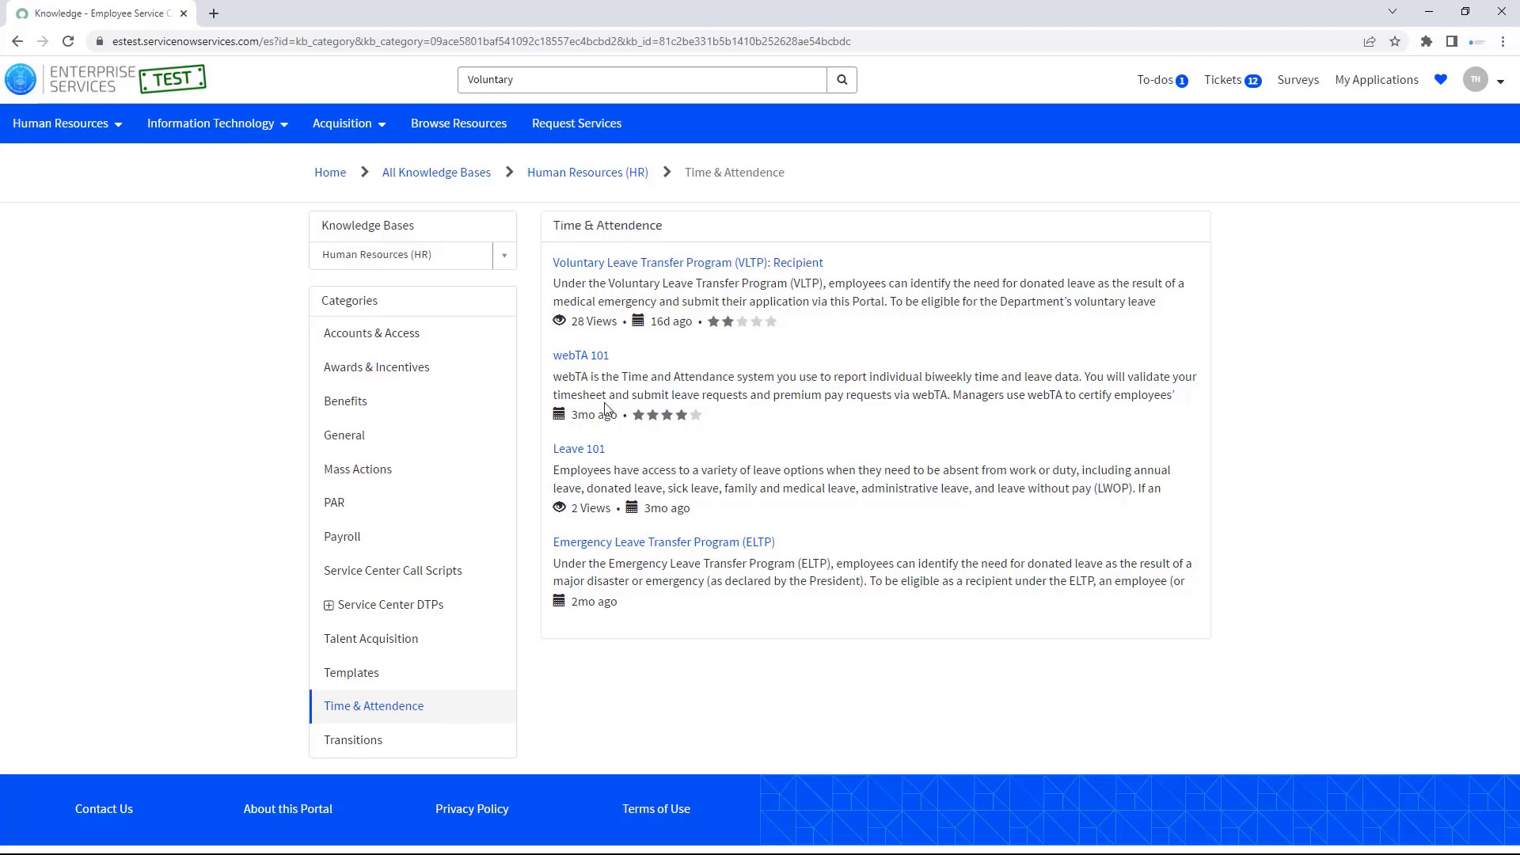
Step: Open the VLTP: Recipient article, jump to its Medical Emergency section, and add it to favorites
click(628, 264)
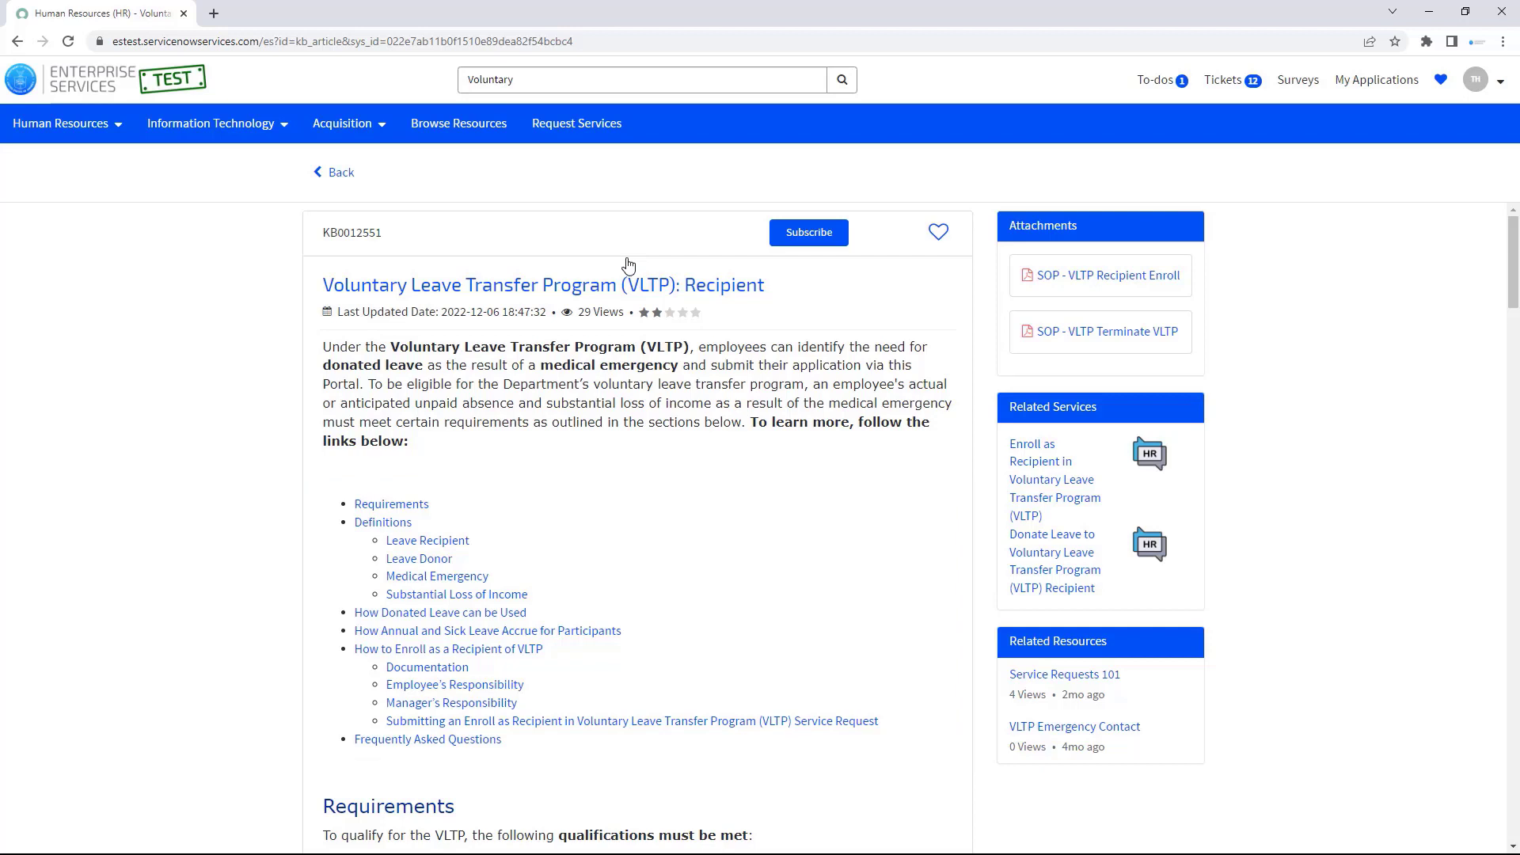
click(486, 587)
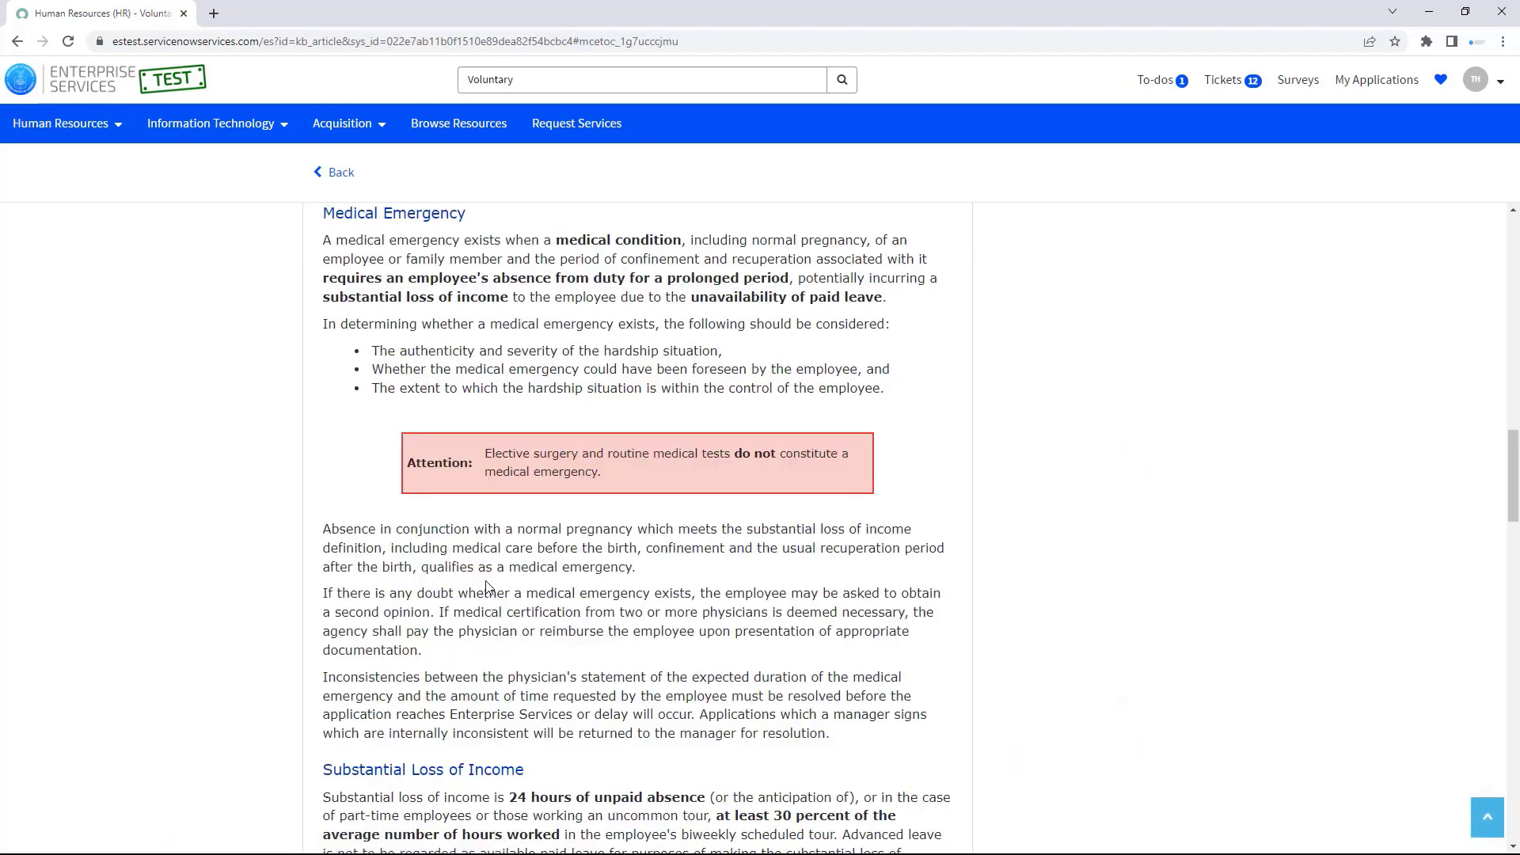
scroll(486, 587, up, 15)
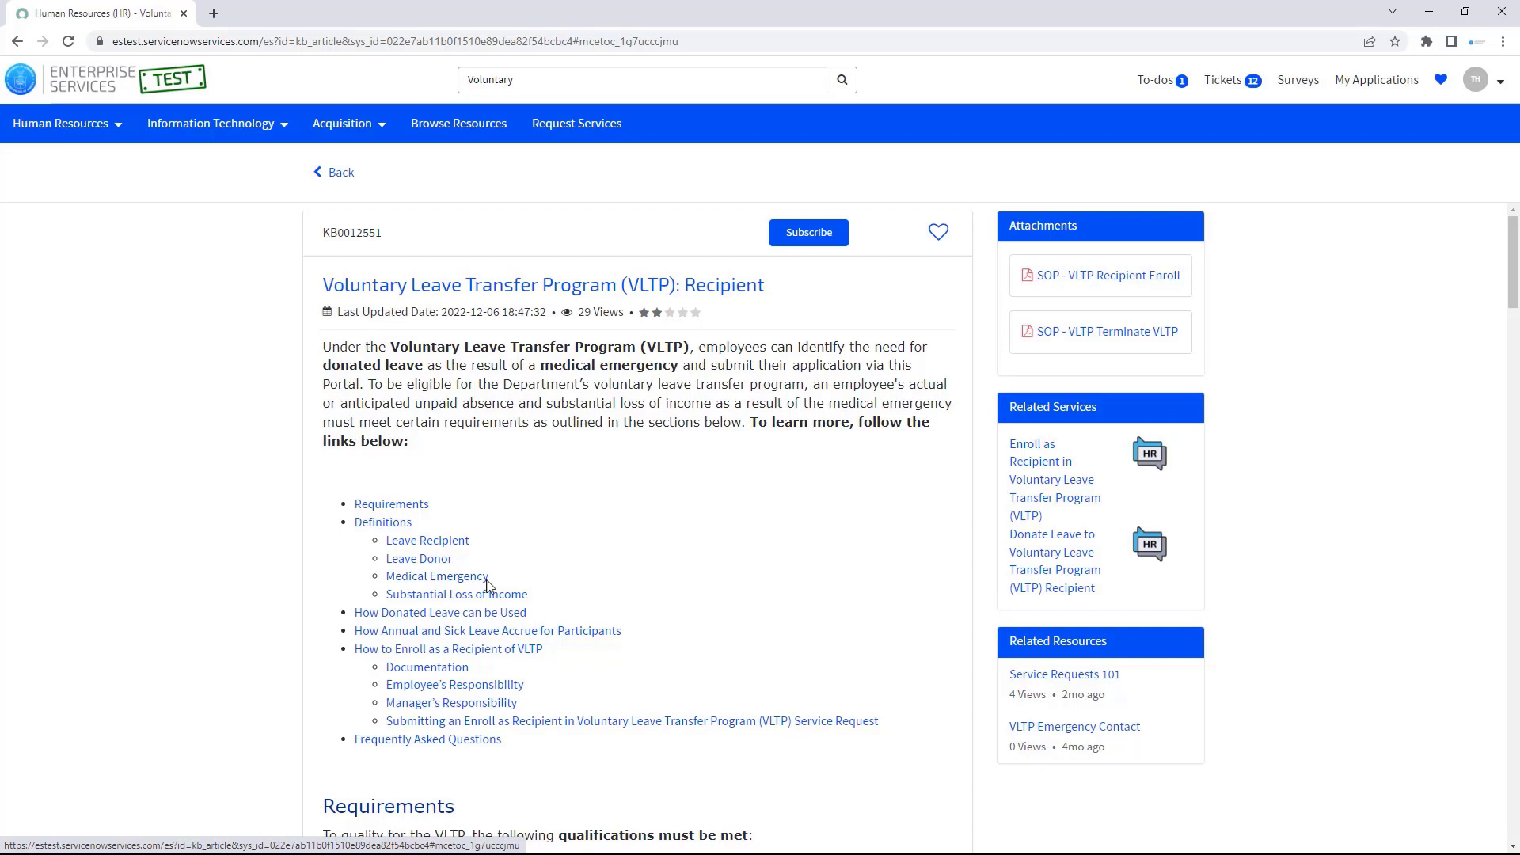
click(940, 232)
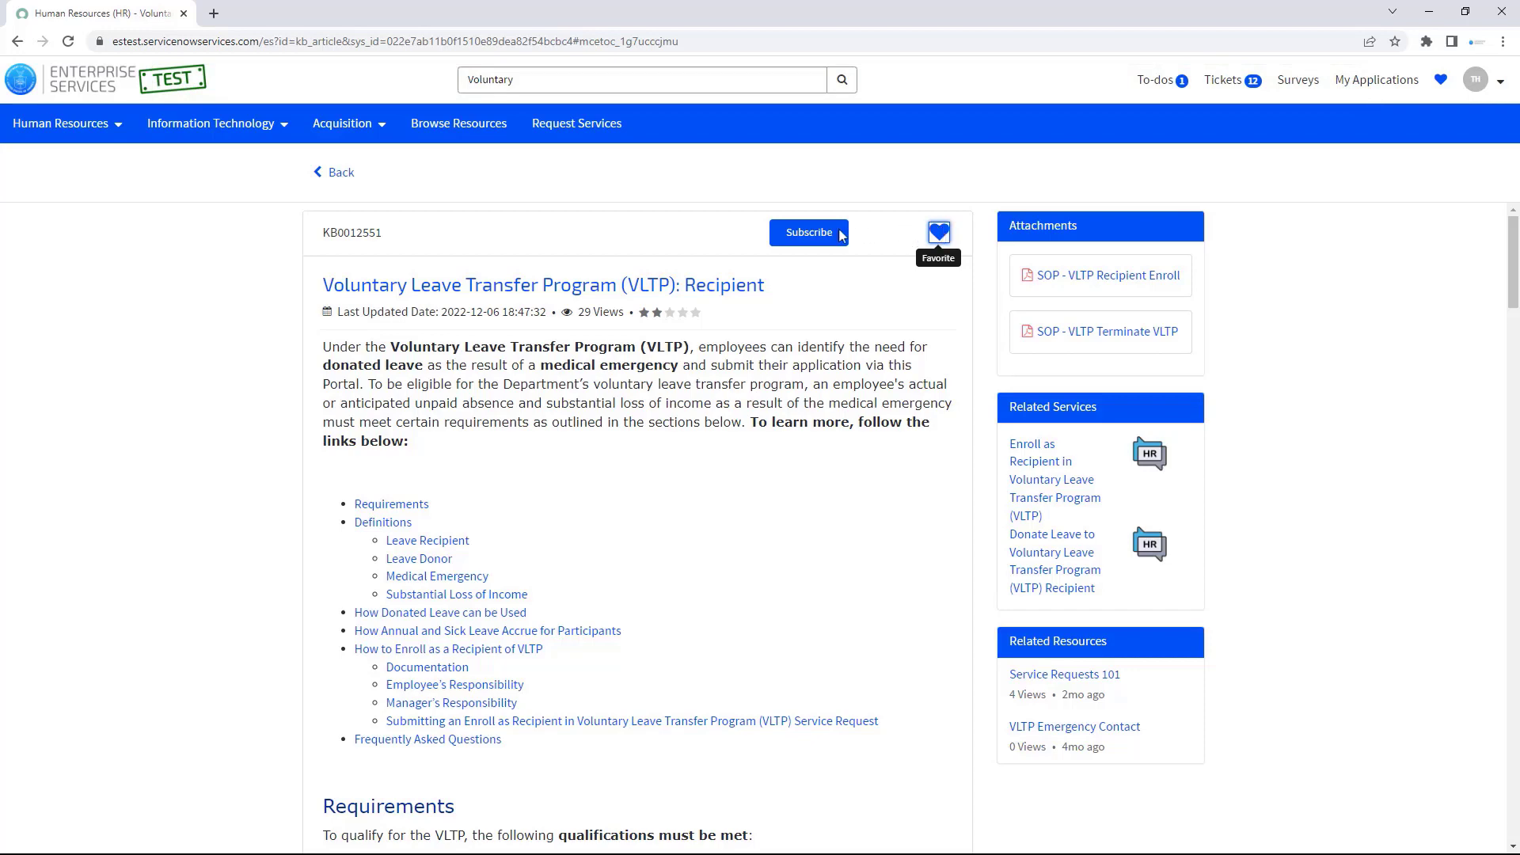
scroll(834, 236, down, 15)
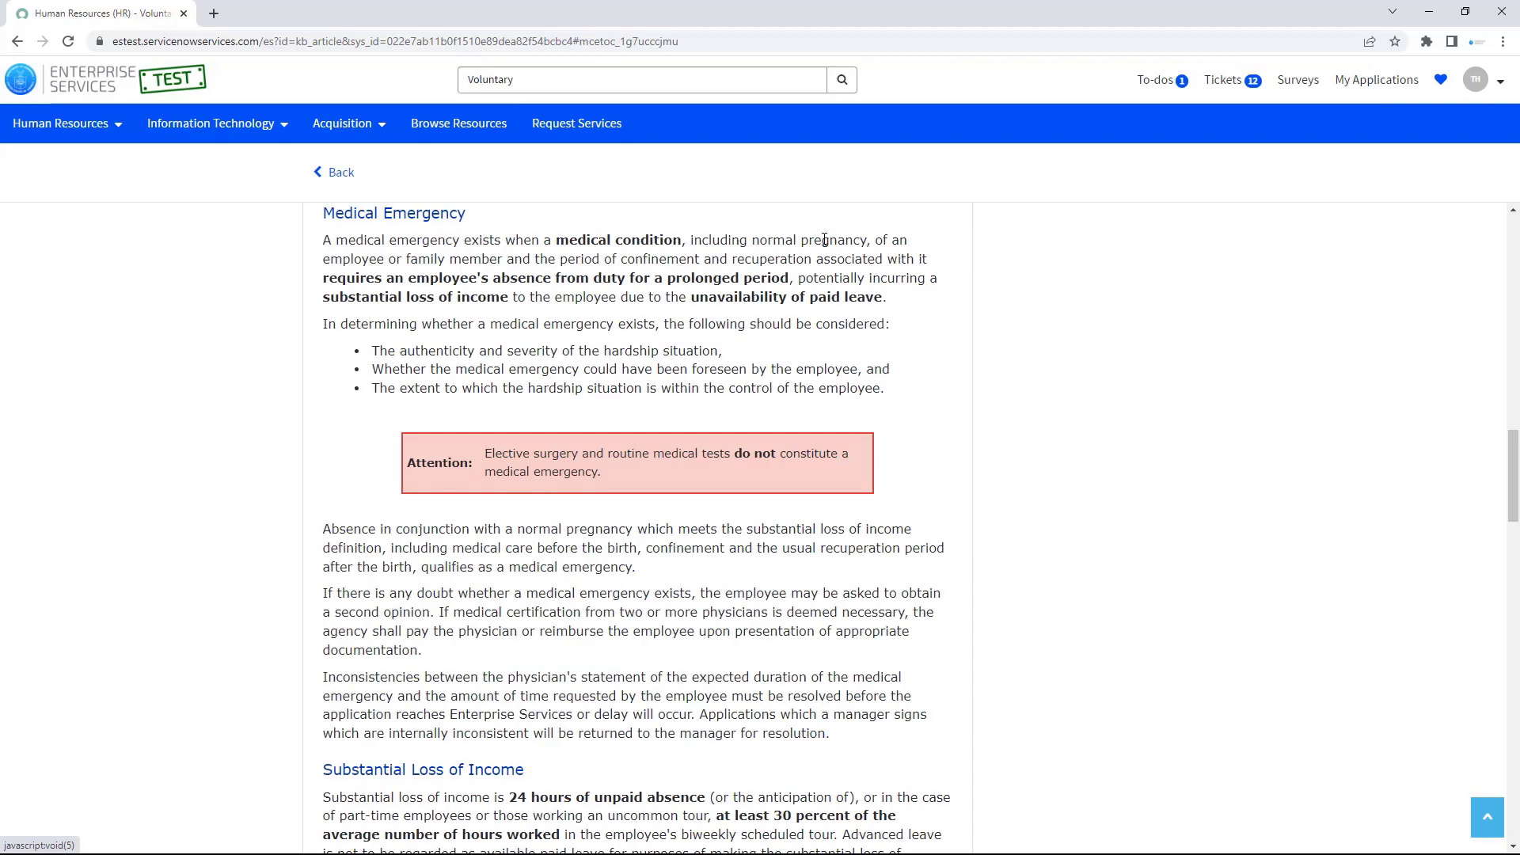
Step: Go back to the Employee Dashboard using the Enterprise Services logo at the top left
click(104, 85)
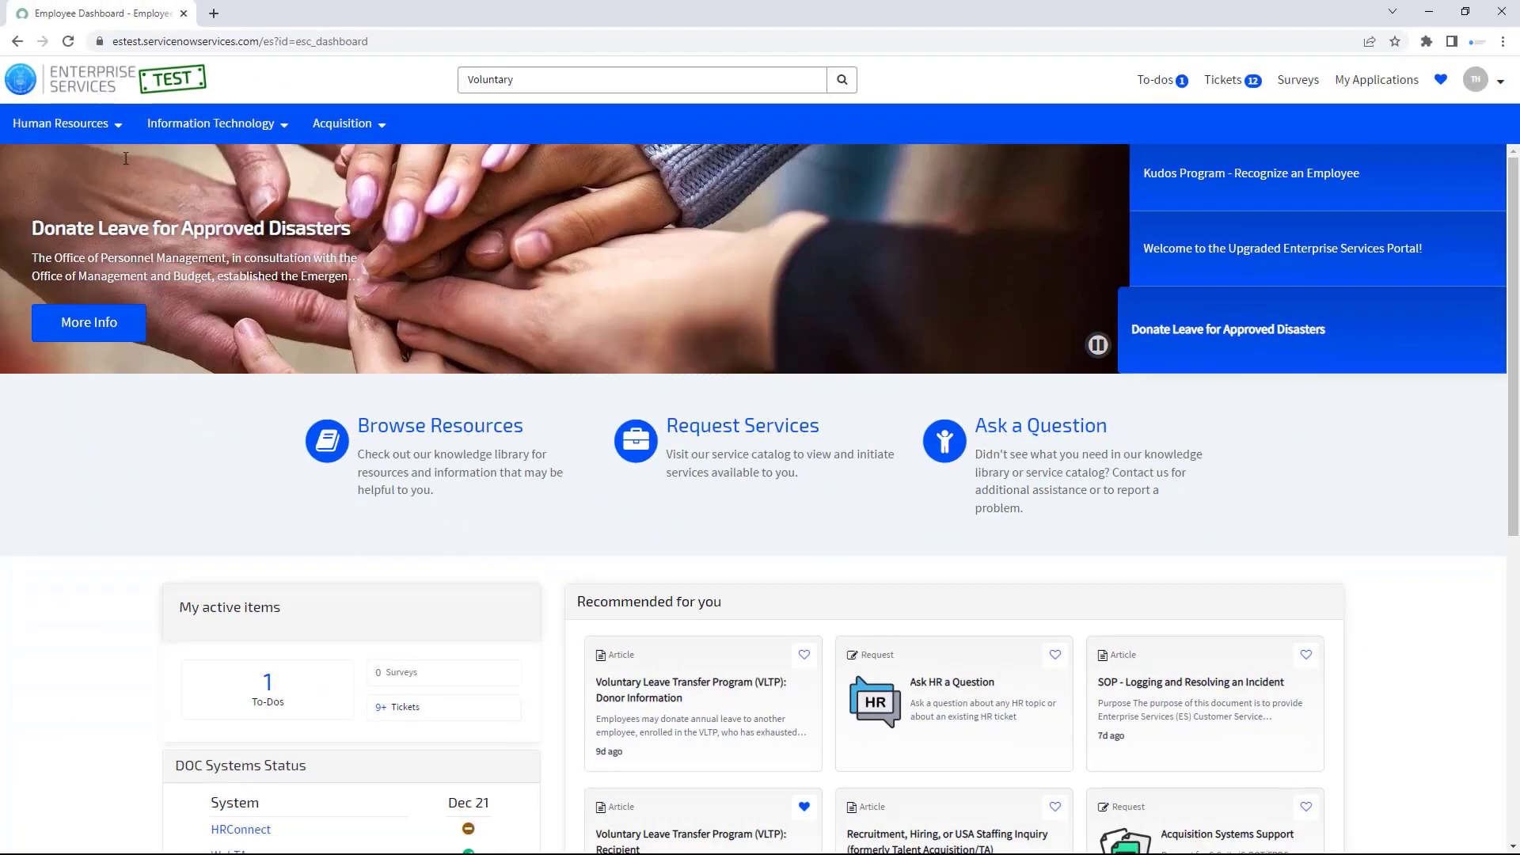
Step: In Request Services, pick the Human Resources catalog and show its Pay, Time, and Attendance category
click(617, 441)
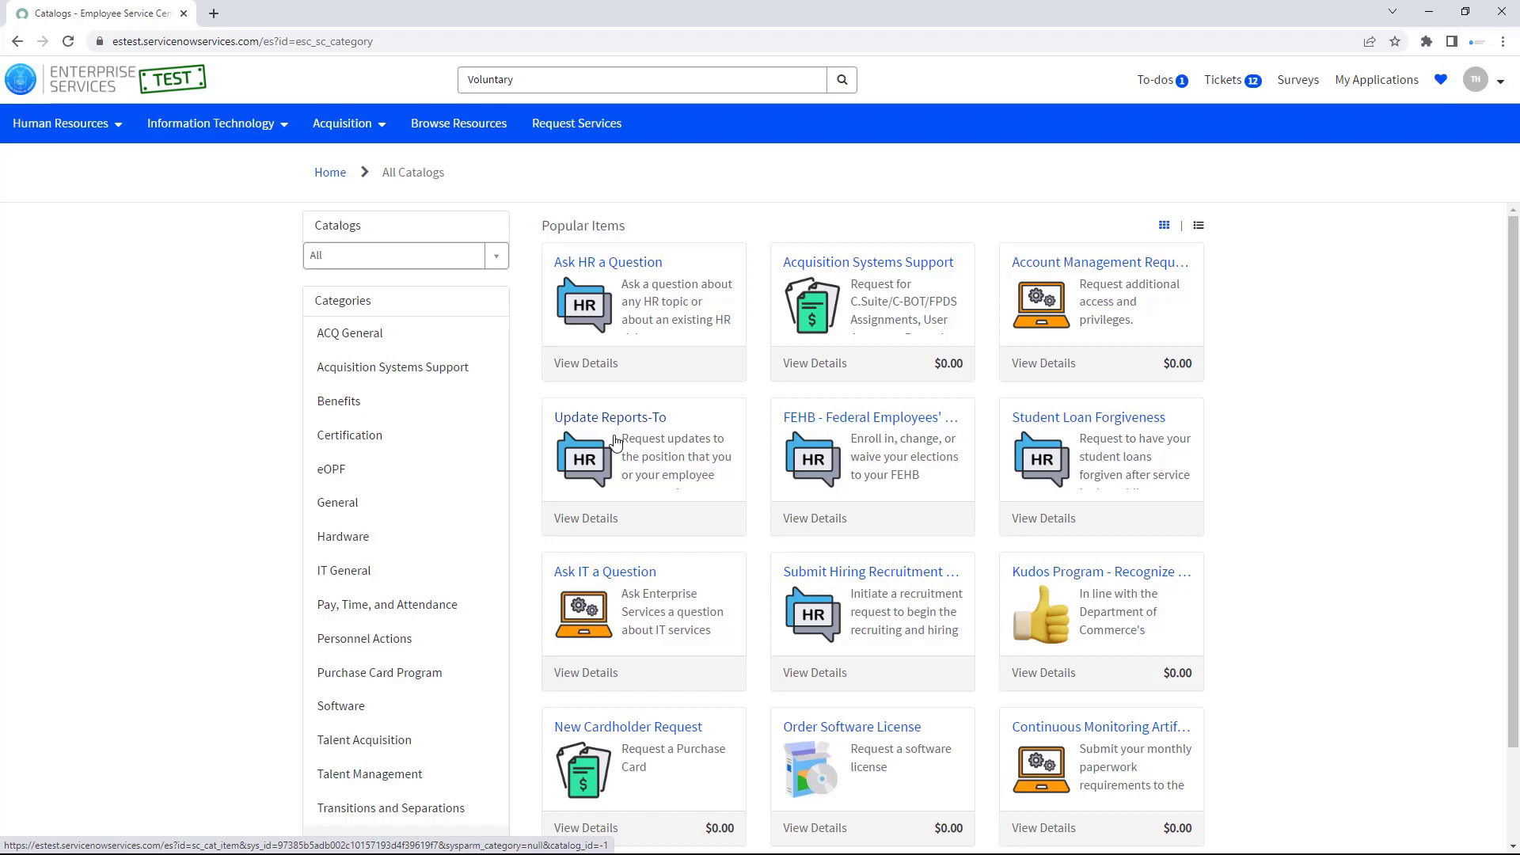
click(468, 258)
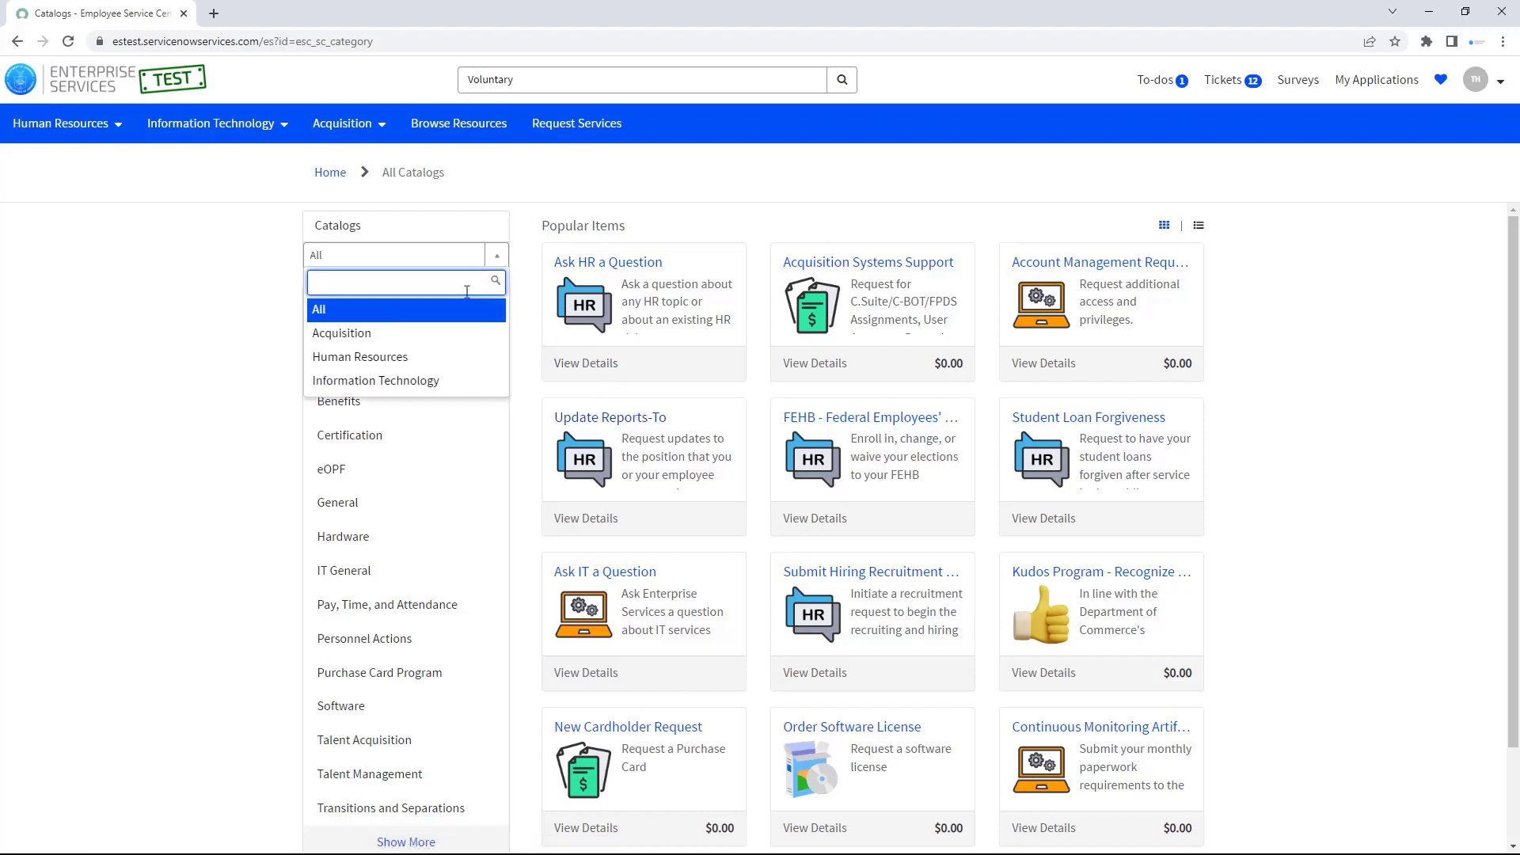
click(459, 356)
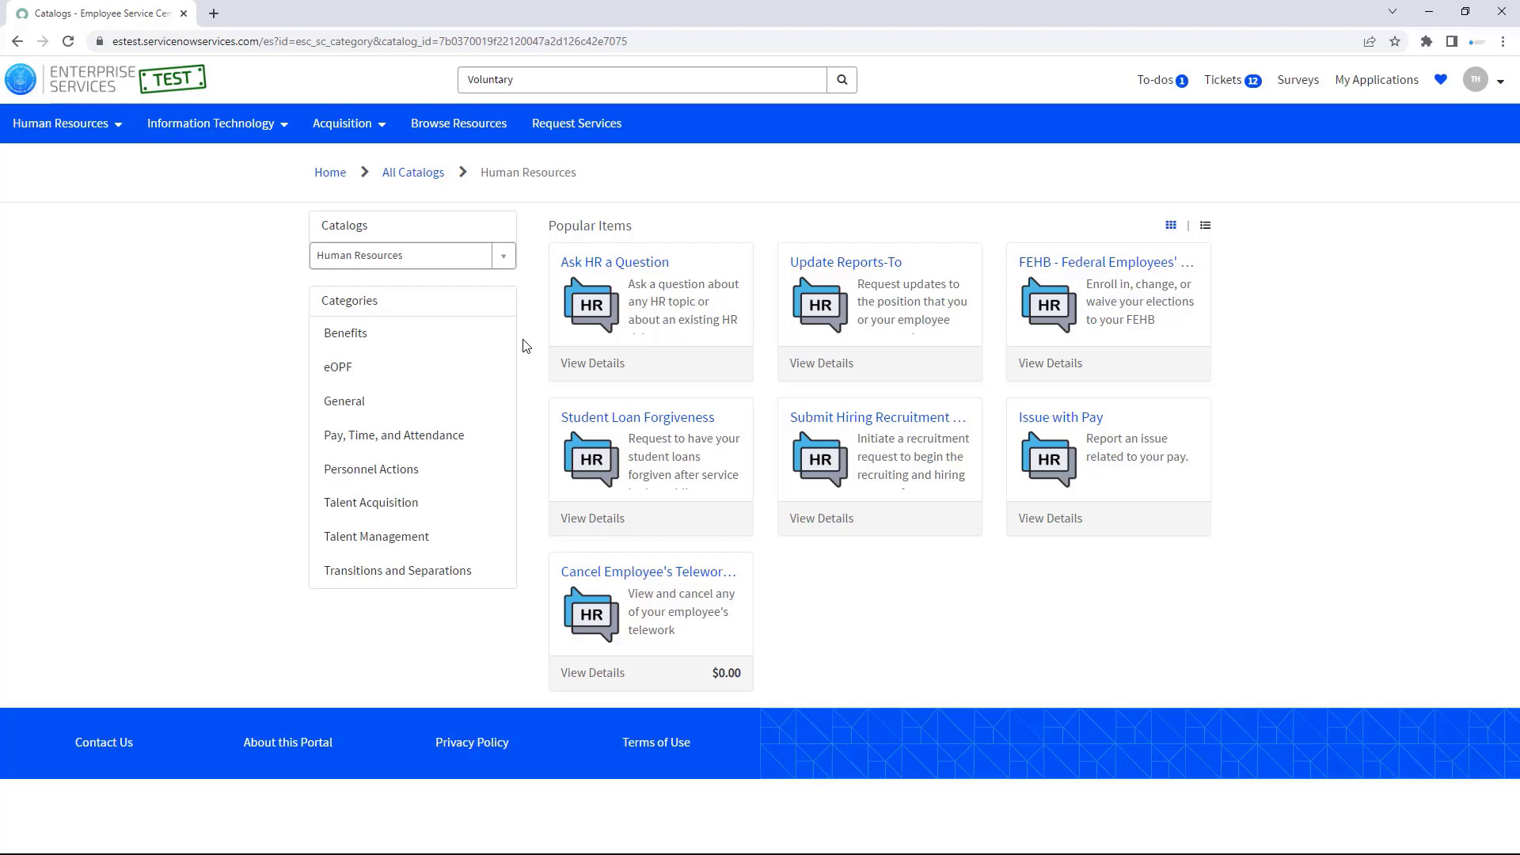
click(465, 436)
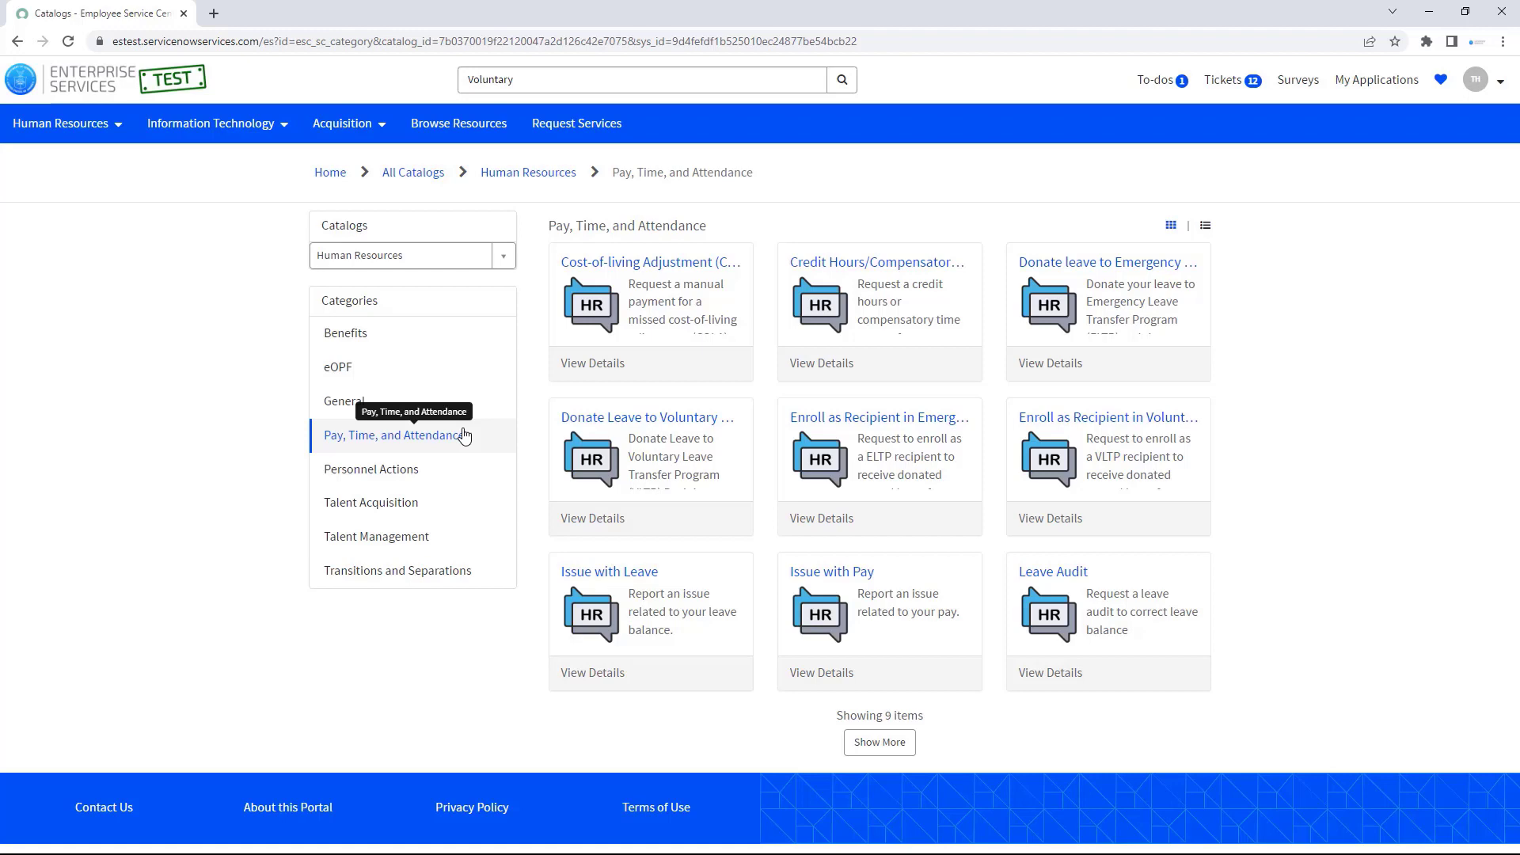
Step: Open the Donate Leave to VLTP Recipient request and add it to favorites
click(562, 425)
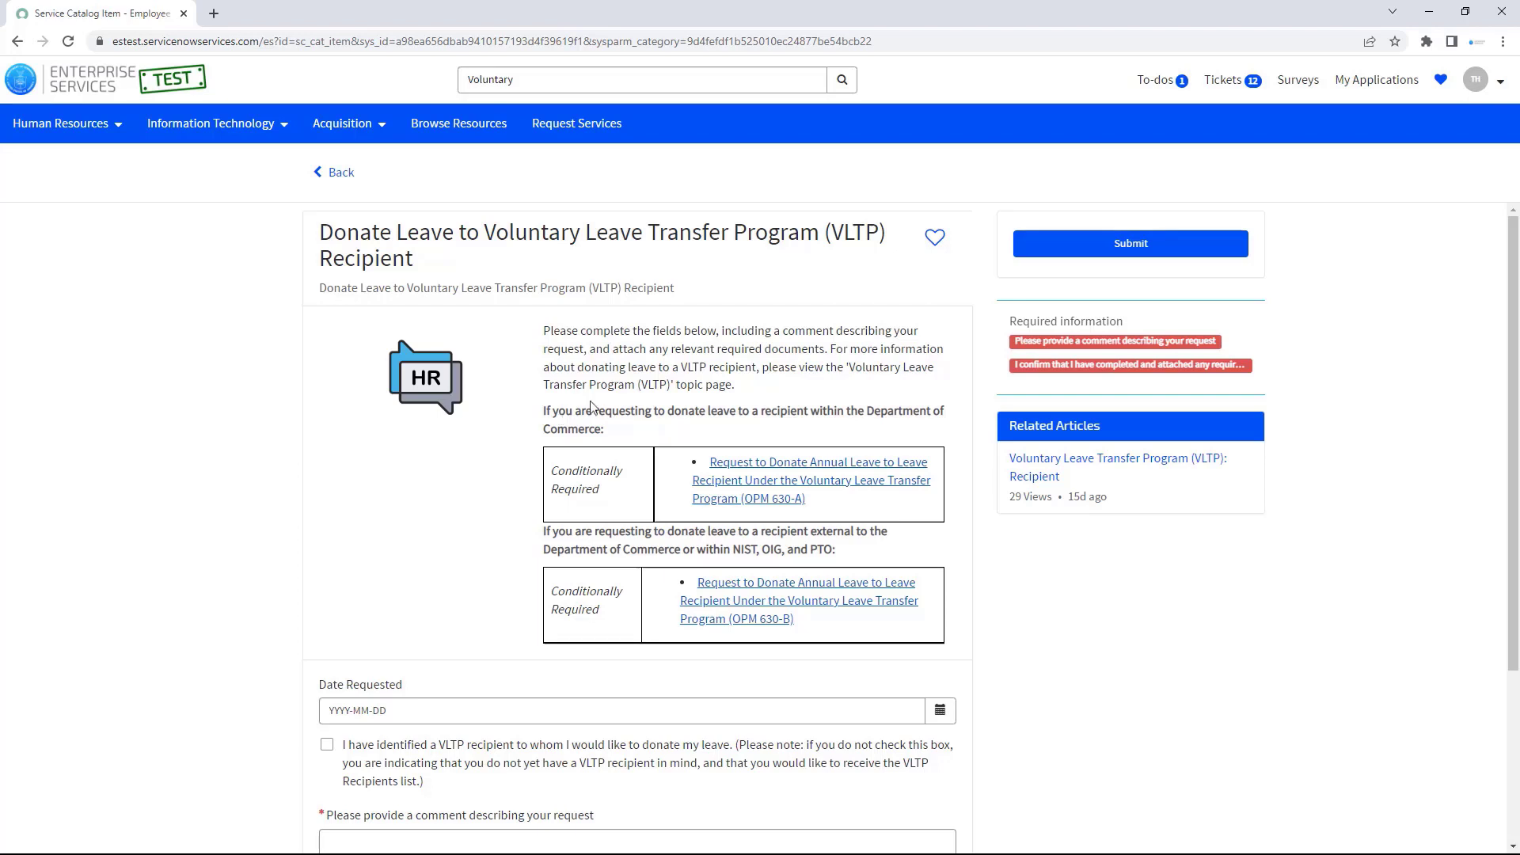
click(935, 238)
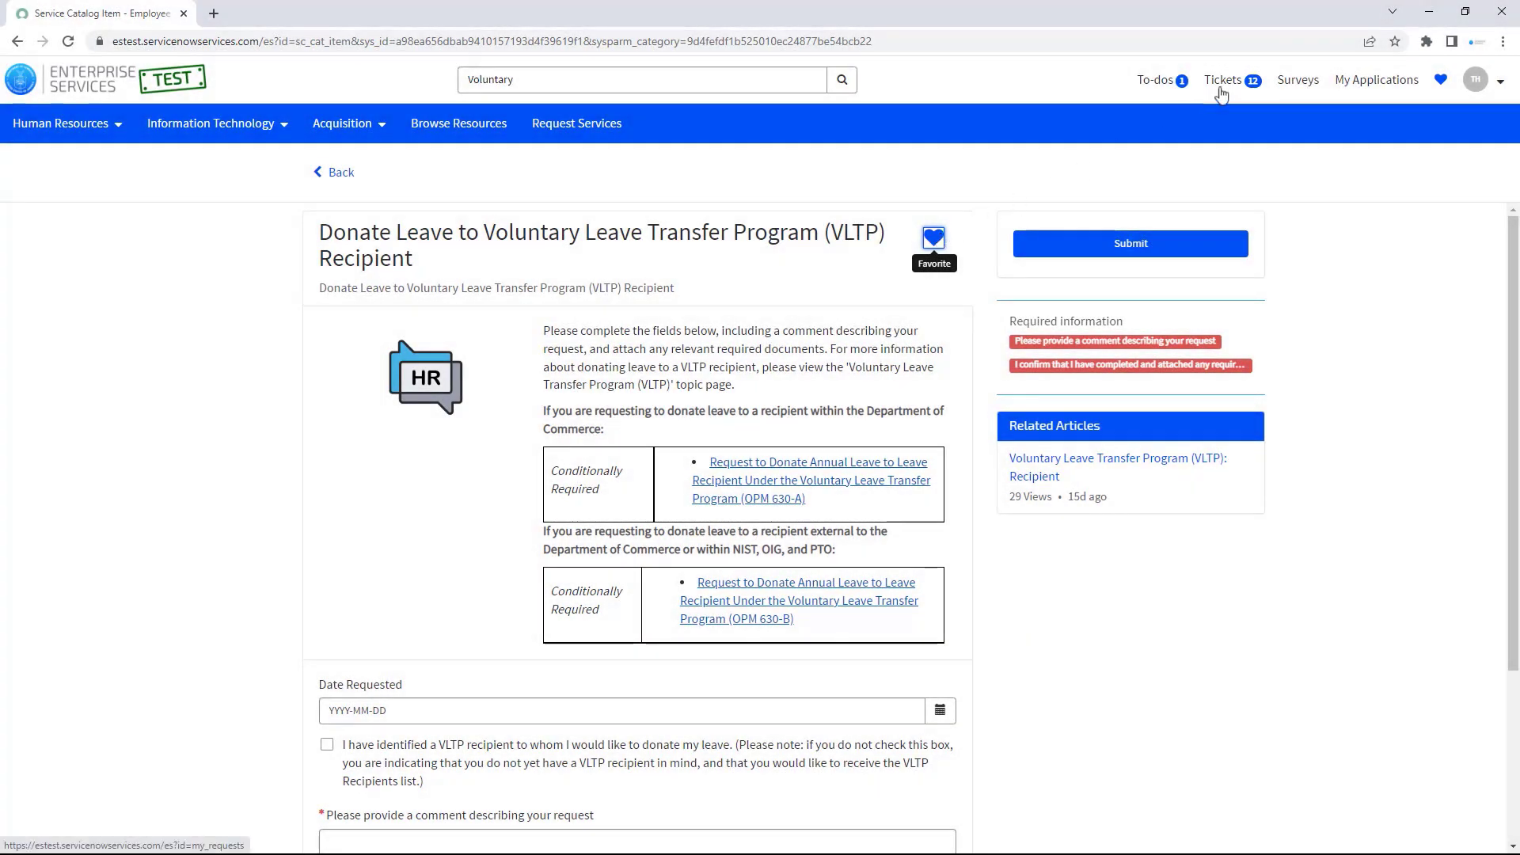
Step: Open My Tickets and review the Filter and Status choices, leaving the status on Open
click(1223, 89)
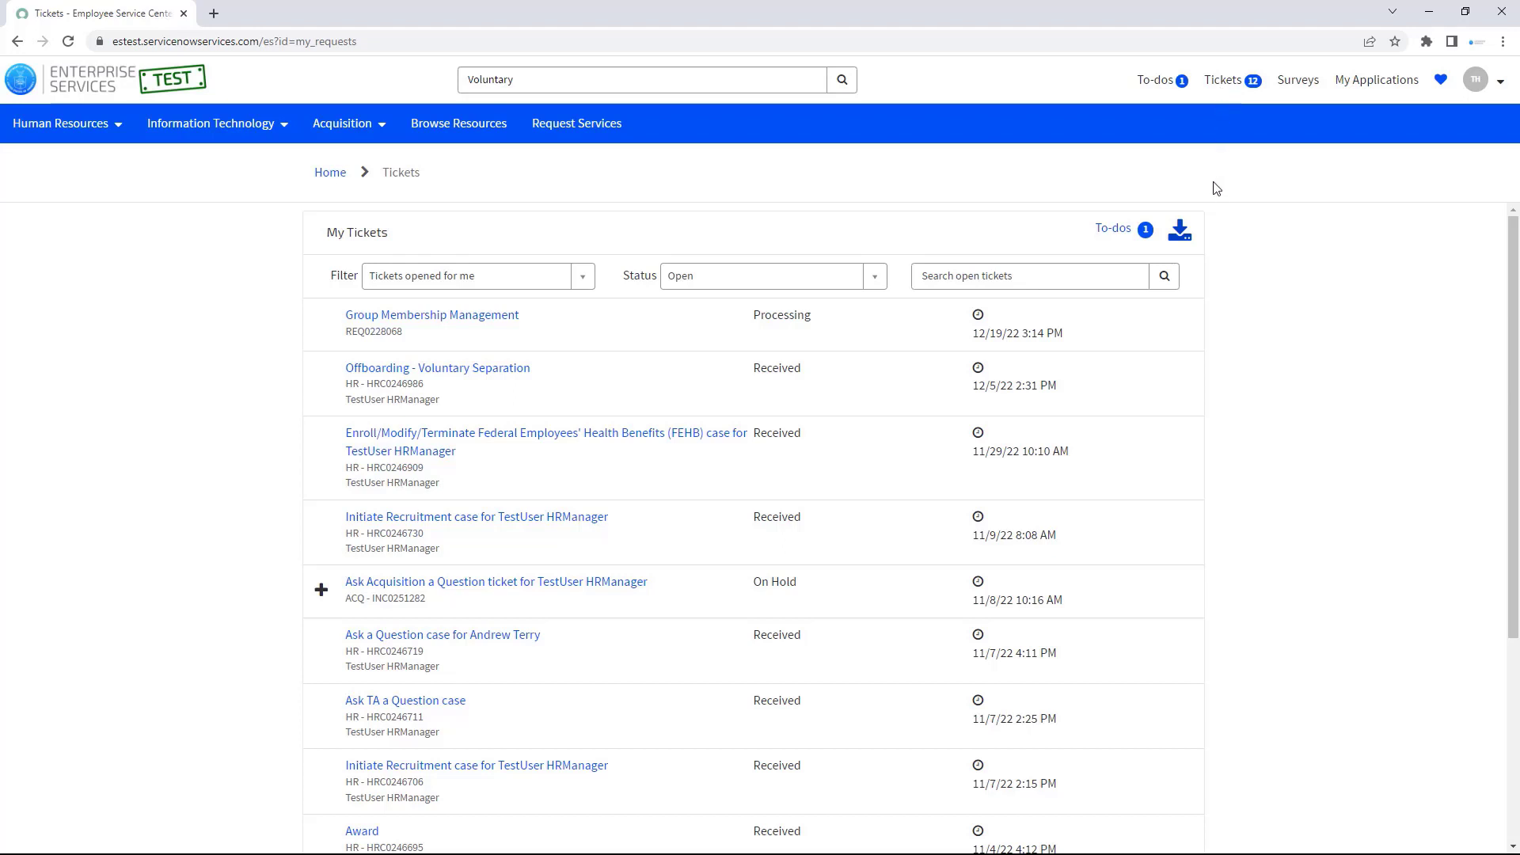
click(566, 285)
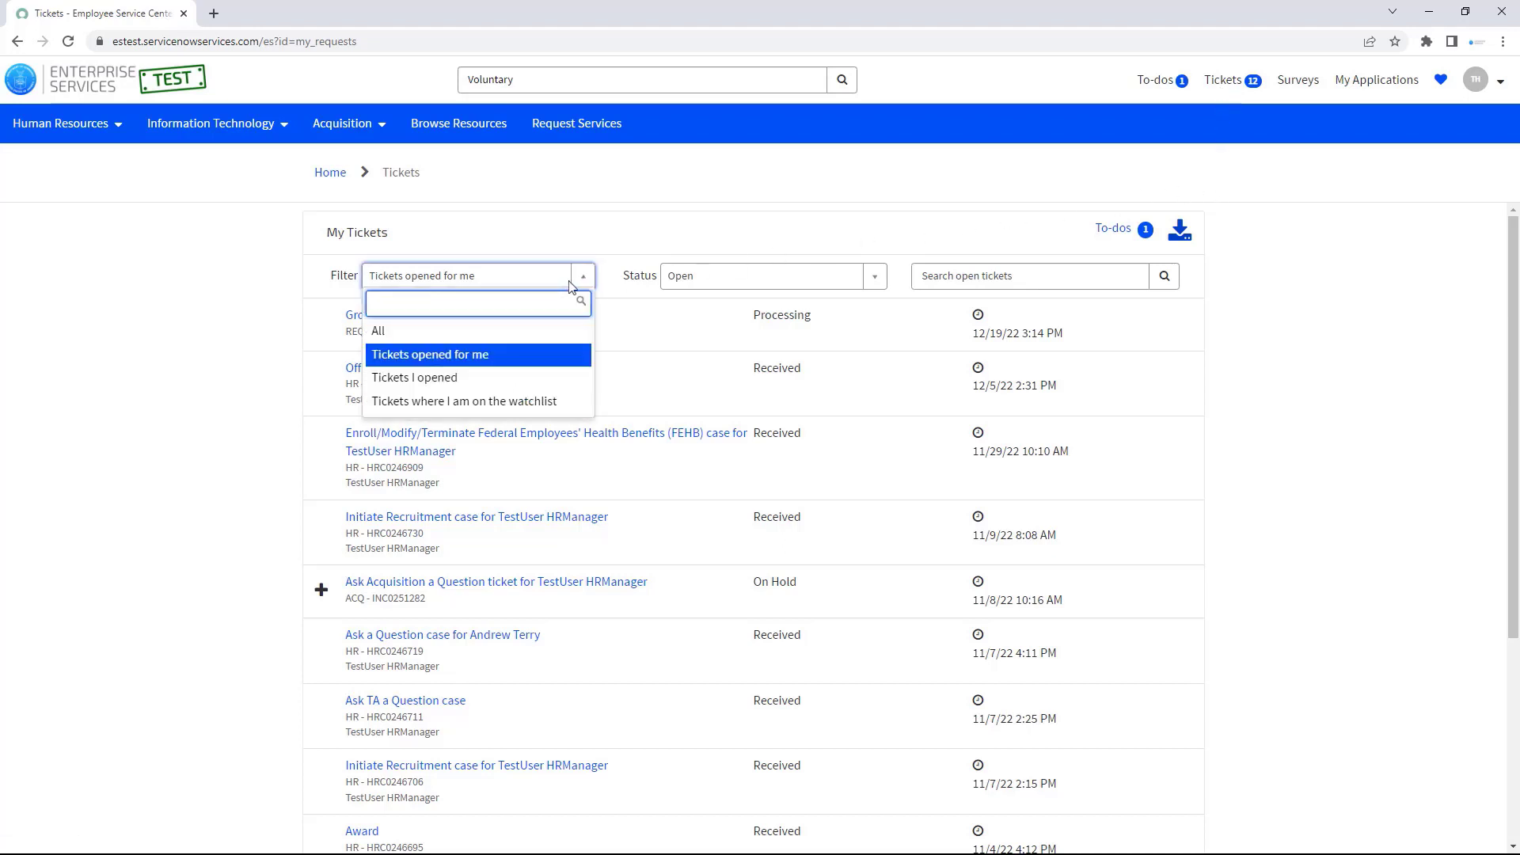
click(641, 285)
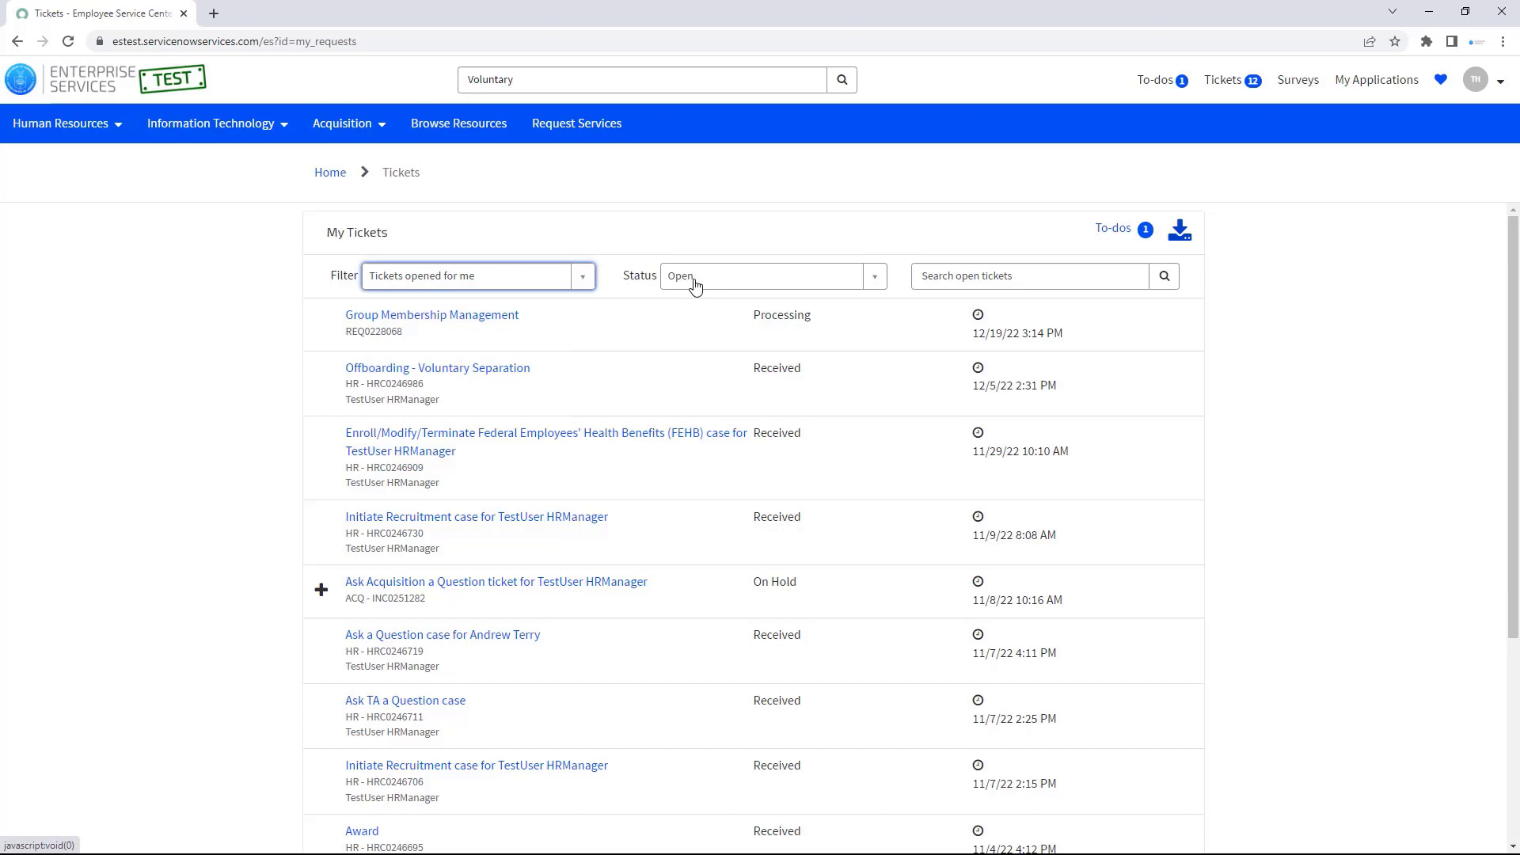
click(696, 286)
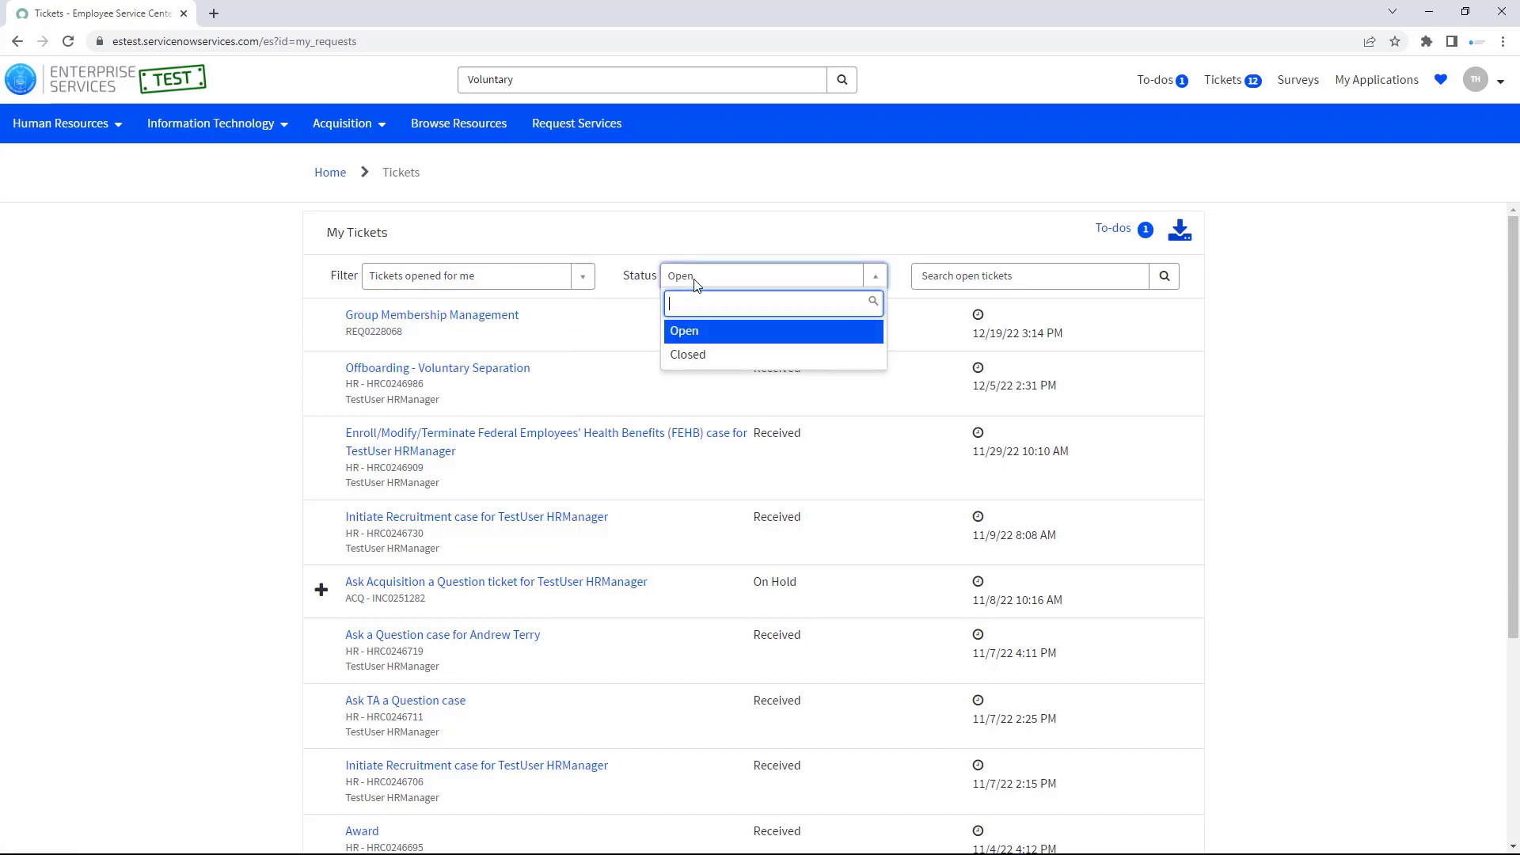
click(696, 286)
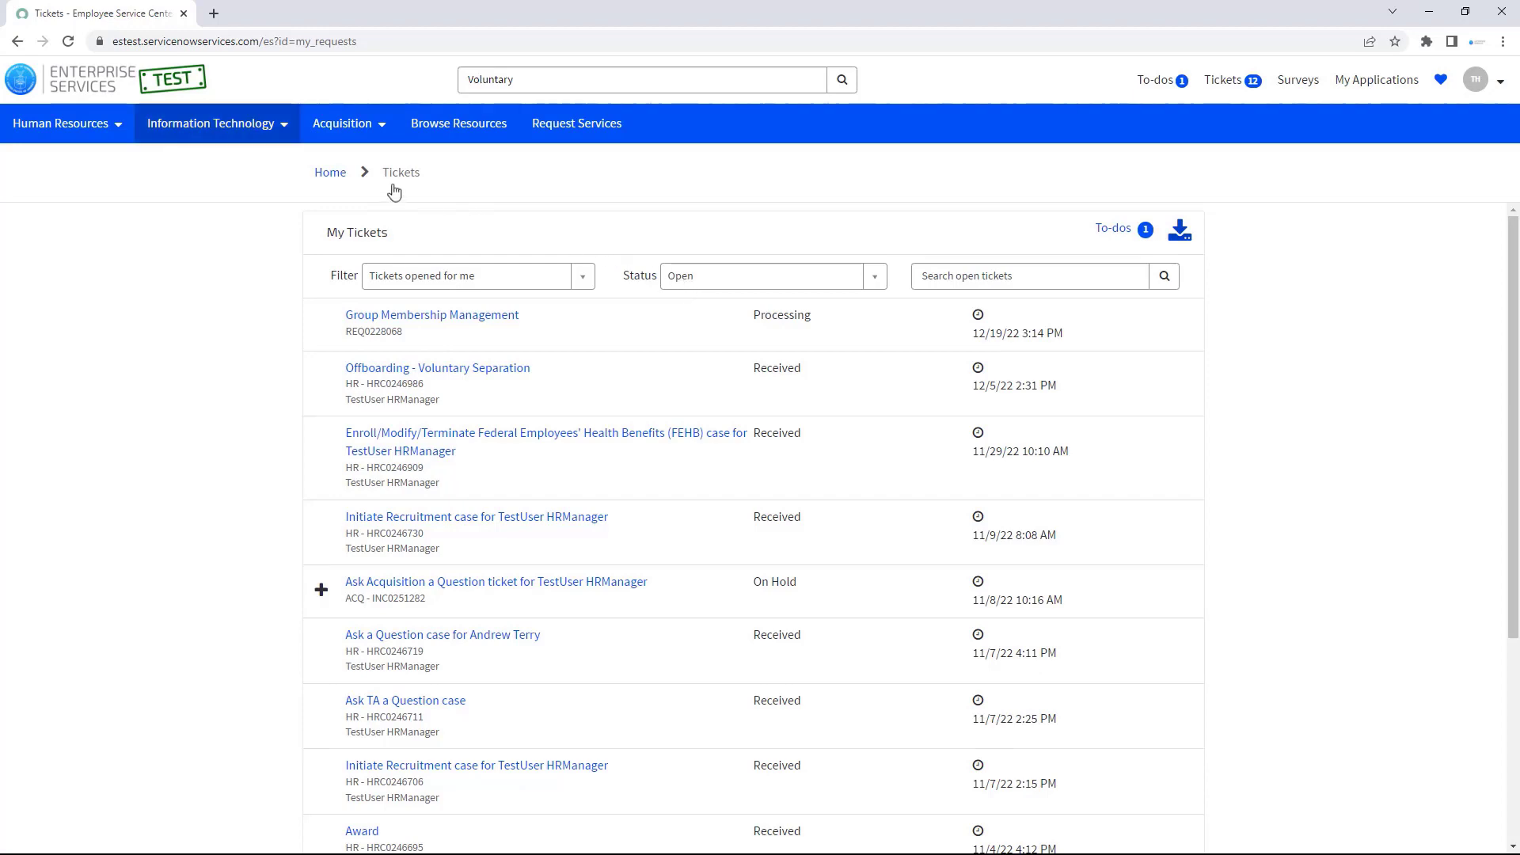
Step: Return to the portal home page and go to Ask a Question for the Contact Us options
click(60, 77)
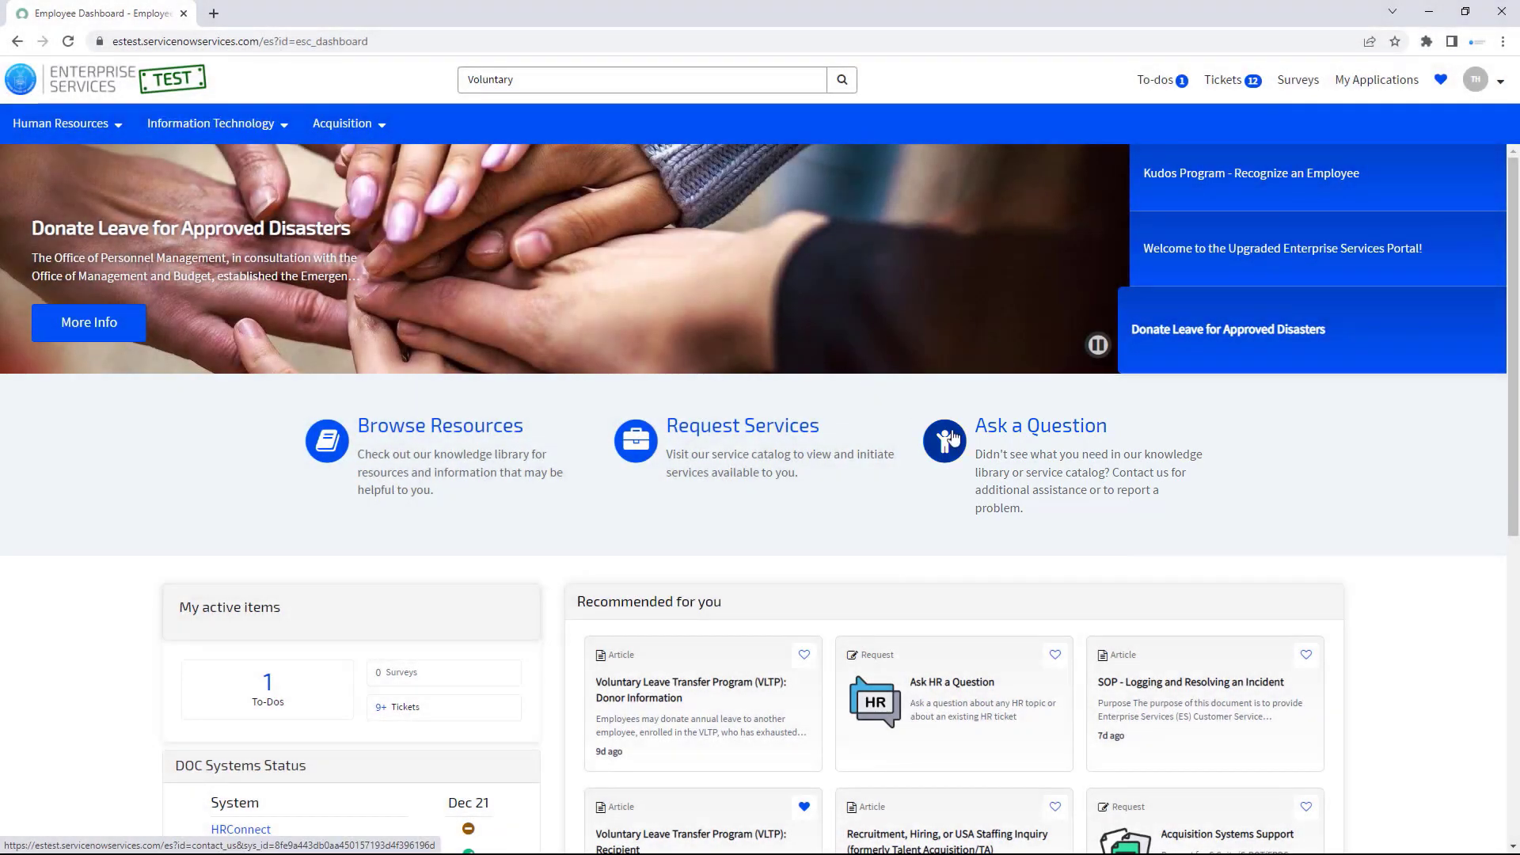
click(995, 468)
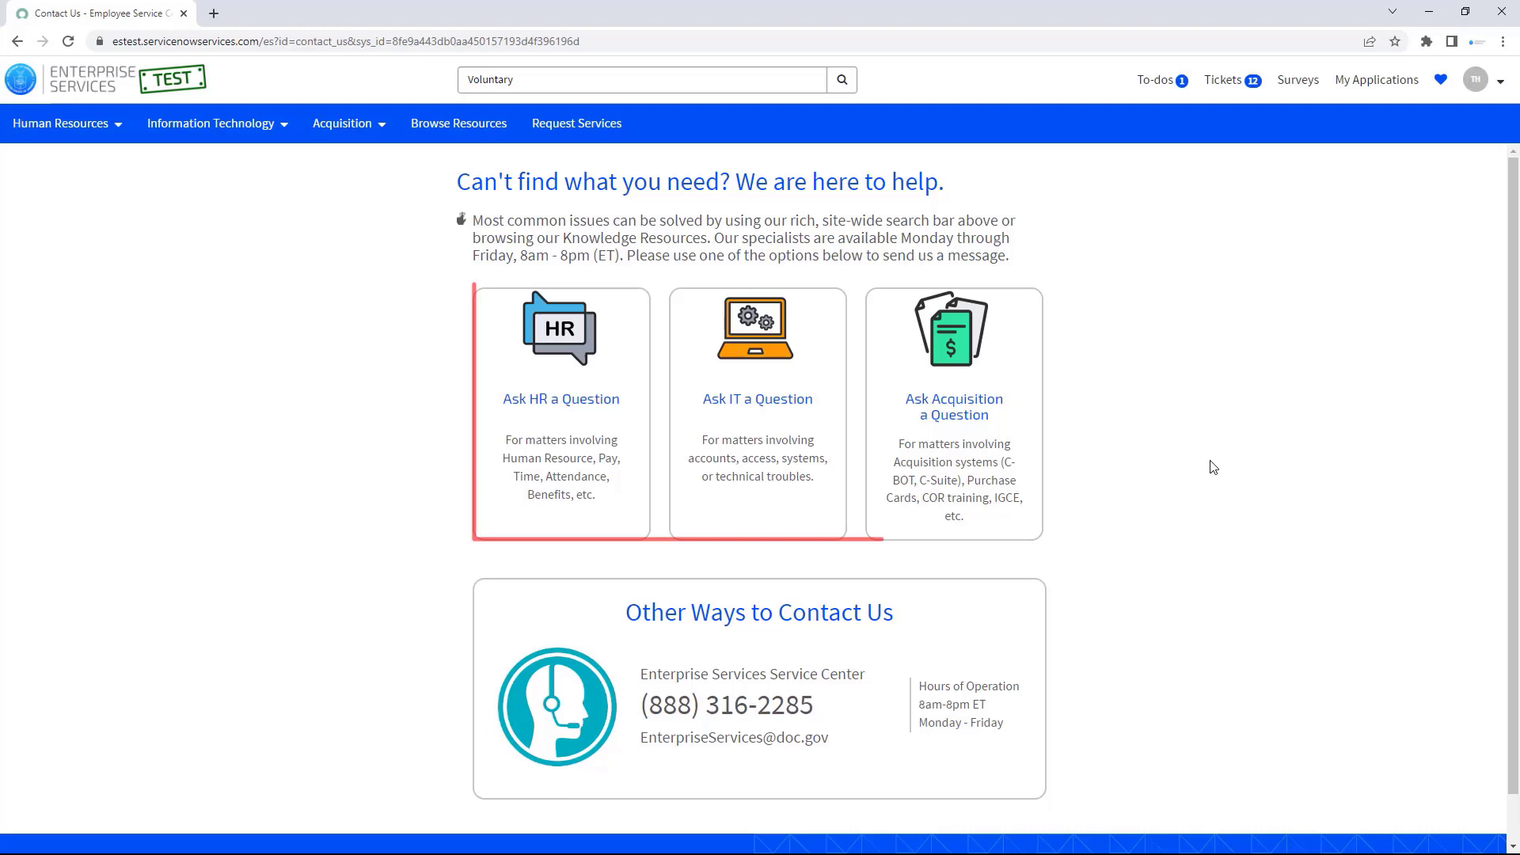